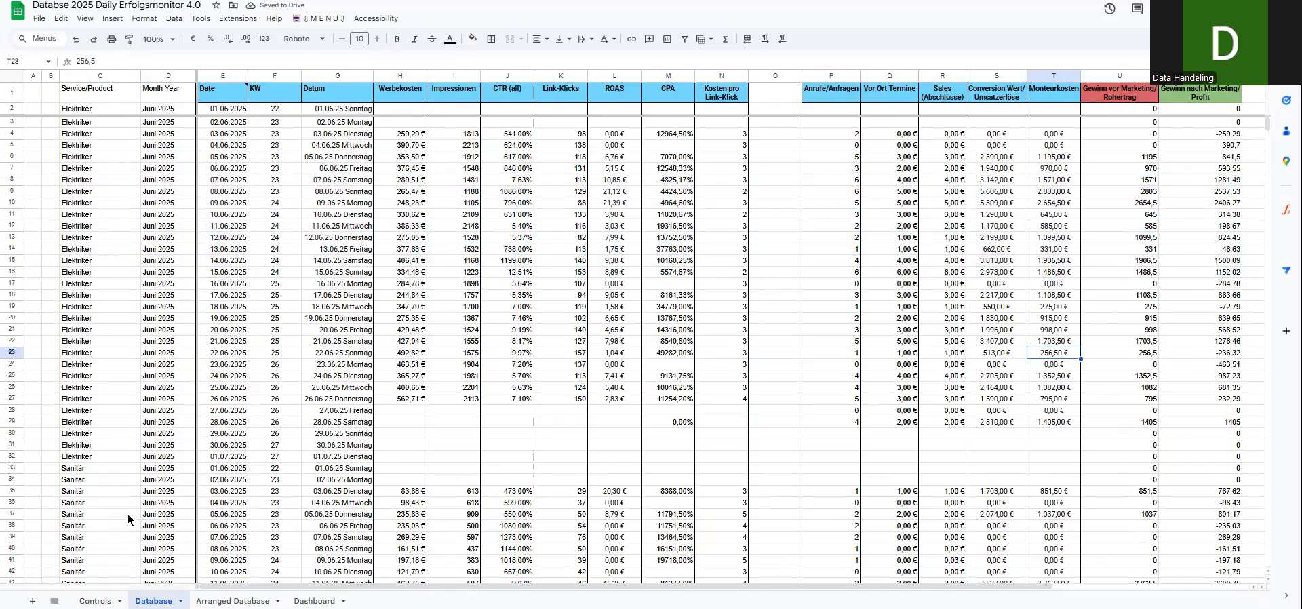
Open the Arranged Database sheet and look over its ROAS column, summary table and the charts below.
click(232, 600)
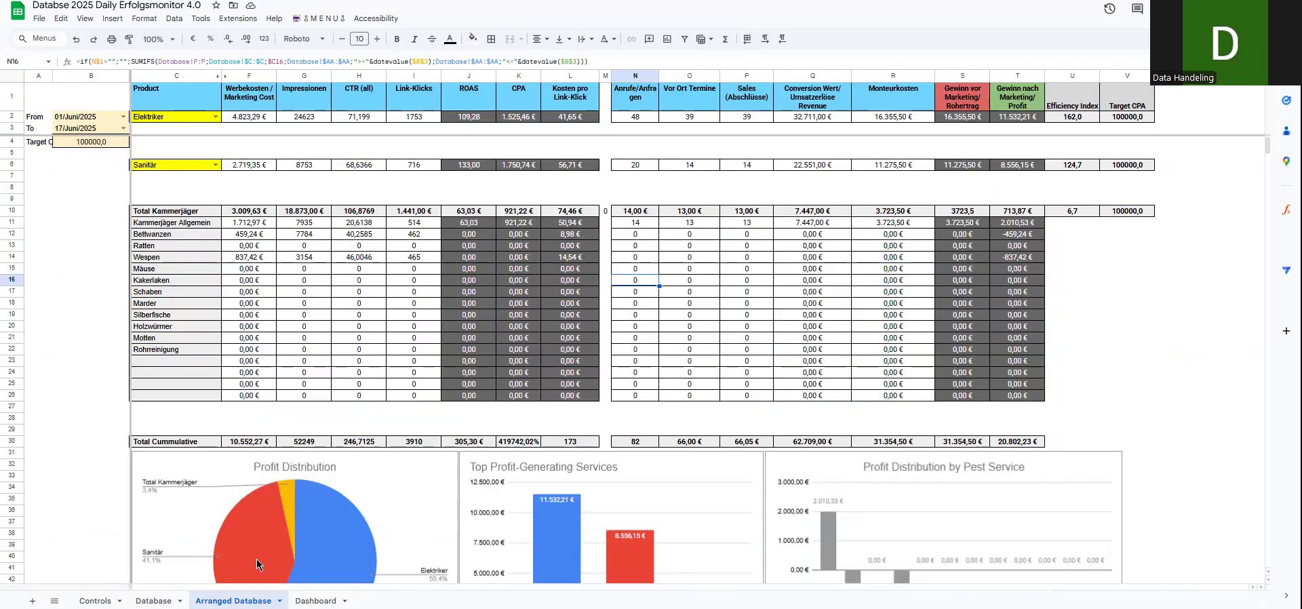
drag(476, 97, 496, 371)
scroll(348, 506, down, 3)
scroll(250, 430, down, 7)
scroll(506, 427, up, 10)
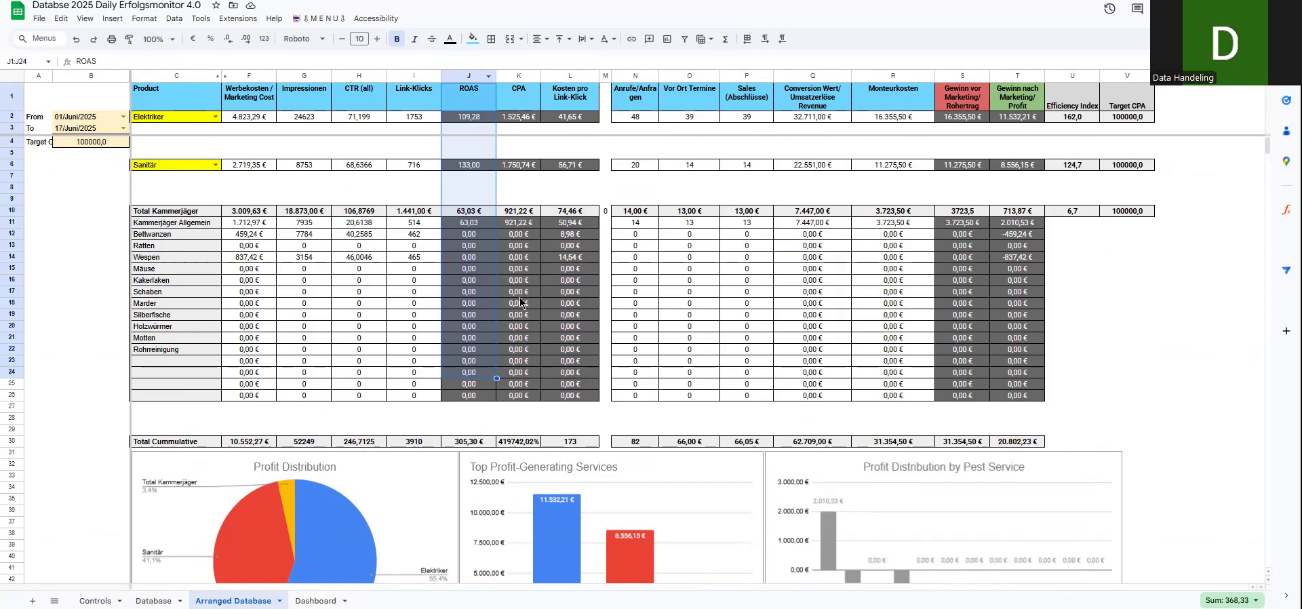
shift+click(478, 315)
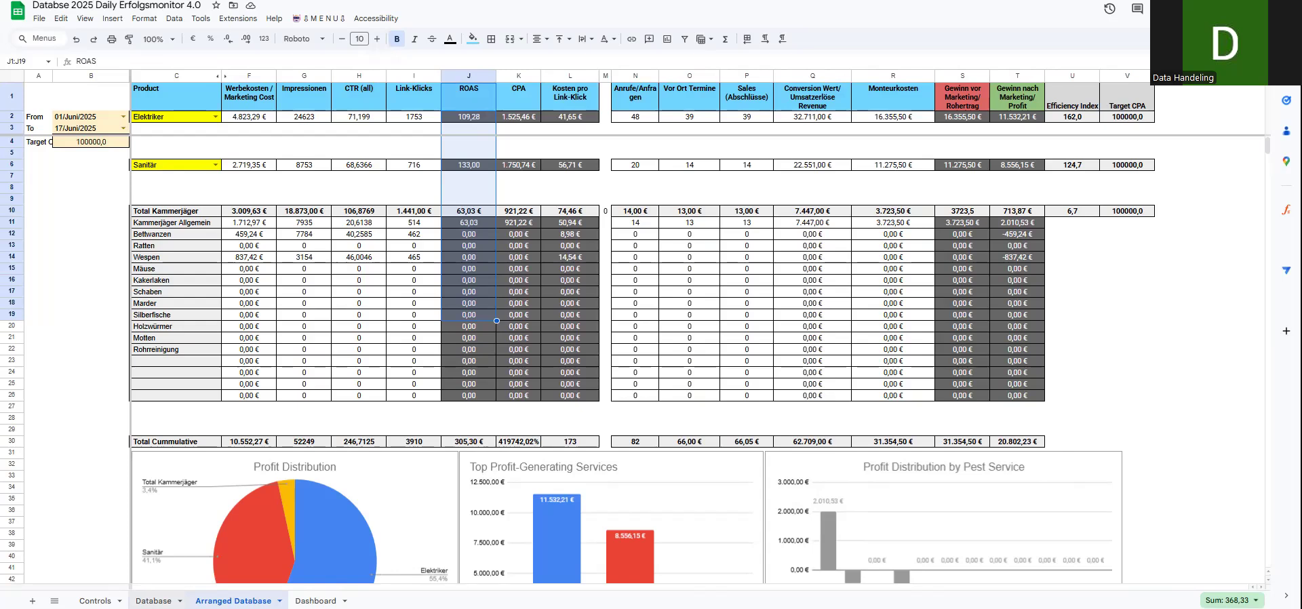
Return to the Database sheet and examine the daily records for Elektriker, Sanitär and Kammerjäger Allgemein.
click(153, 600)
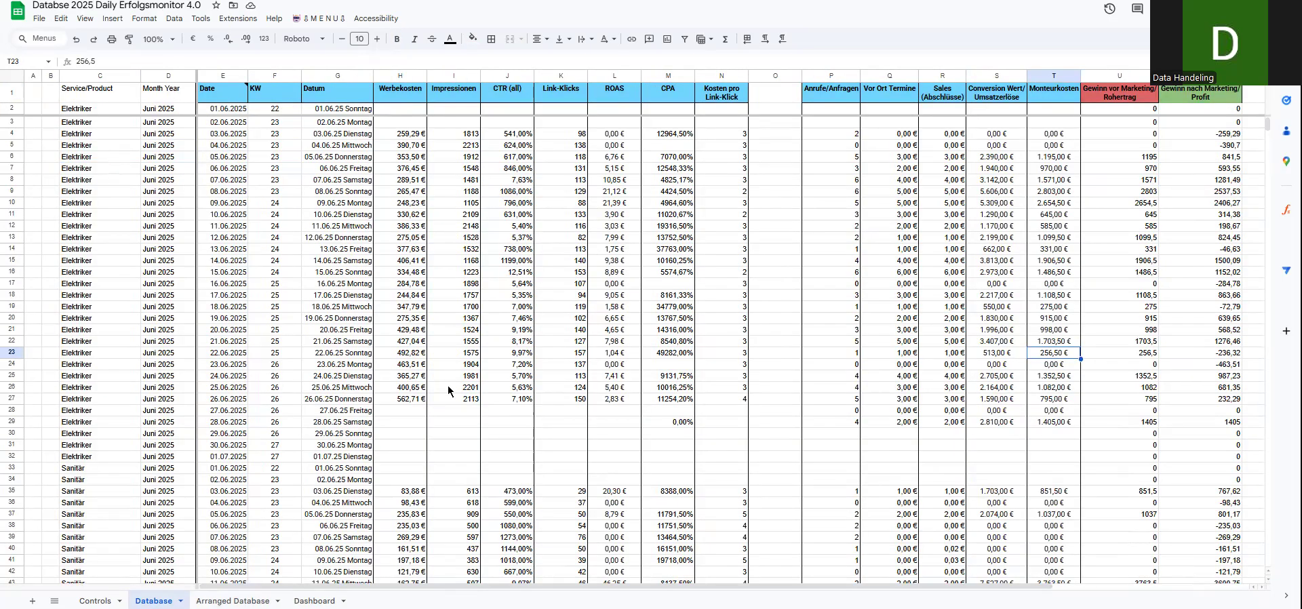
drag(122, 110, 1177, 311)
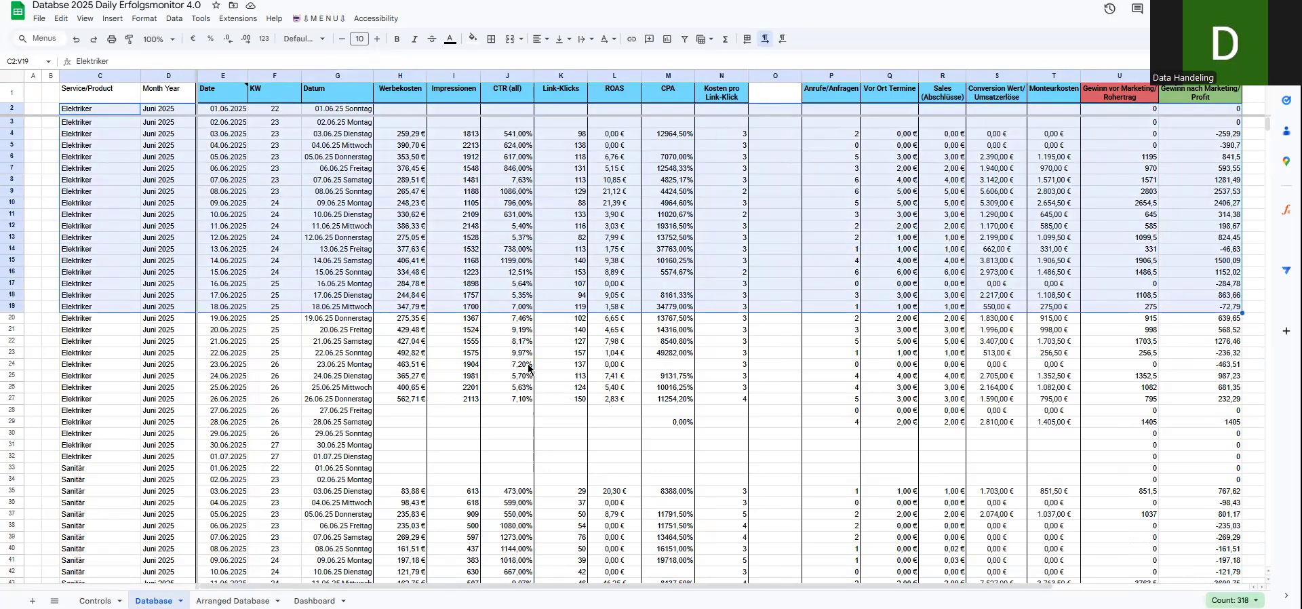
scroll(530, 368, down, 5)
scroll(529, 368, down, 5)
scroll(489, 305, up, 6)
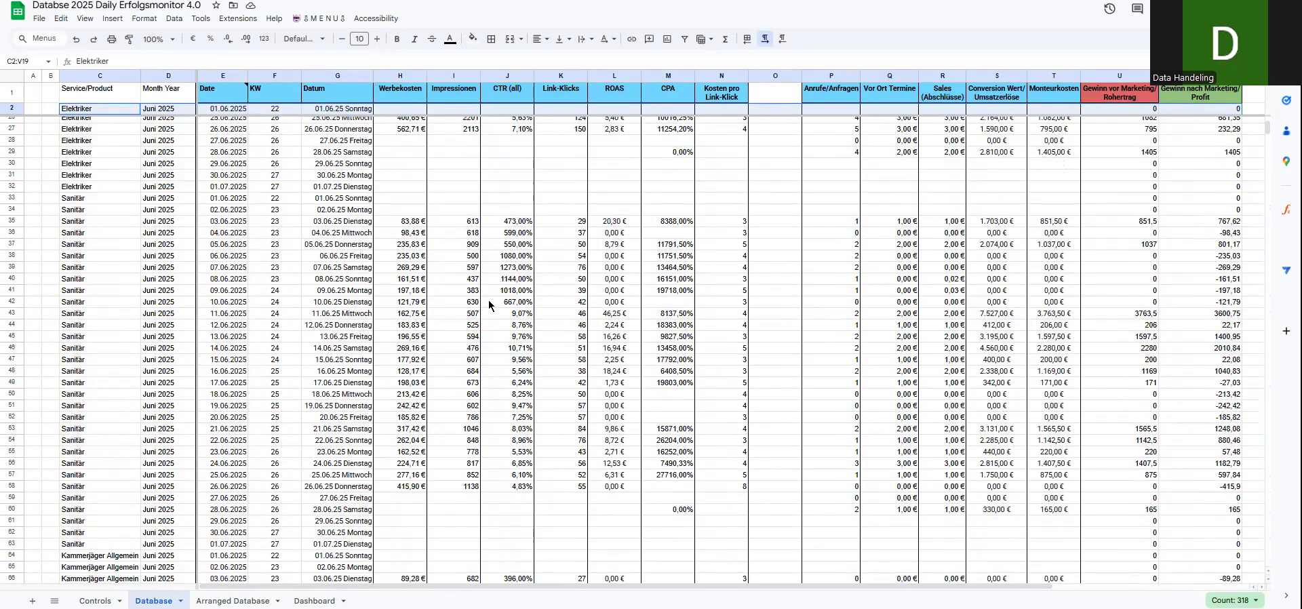
scroll(489, 305, up, 7)
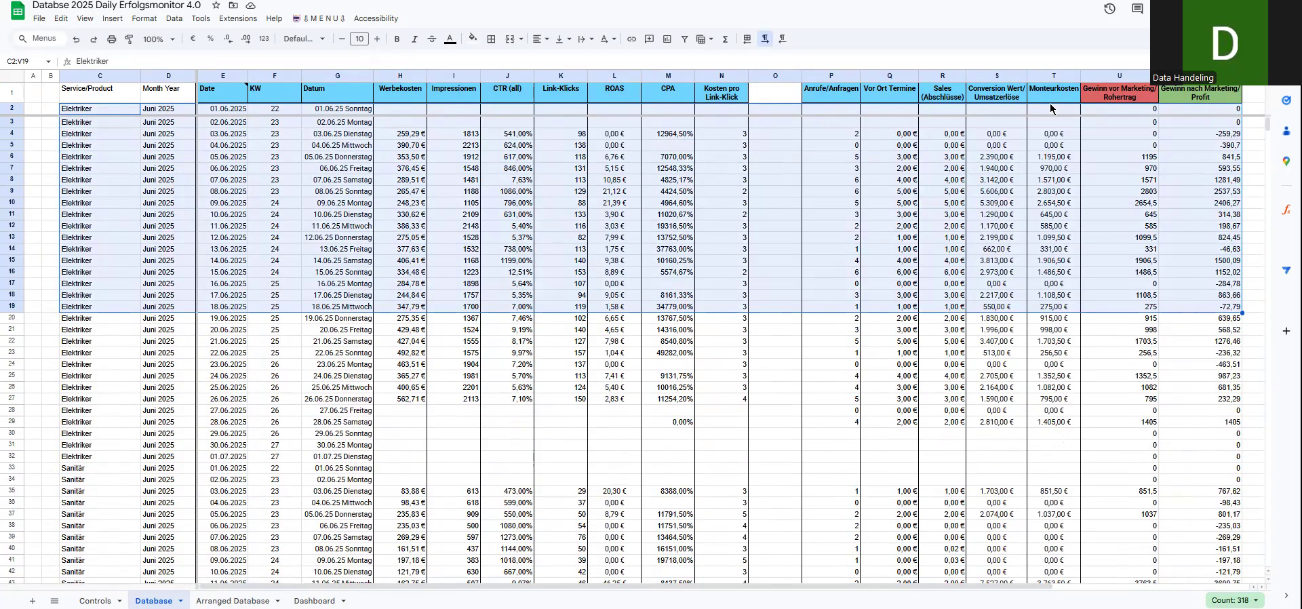
Examine the Monteurkosten and two Gewinn columns, plus the full Elektriker records in rows 18 to 21.
drag(1062, 135, 1241, 157)
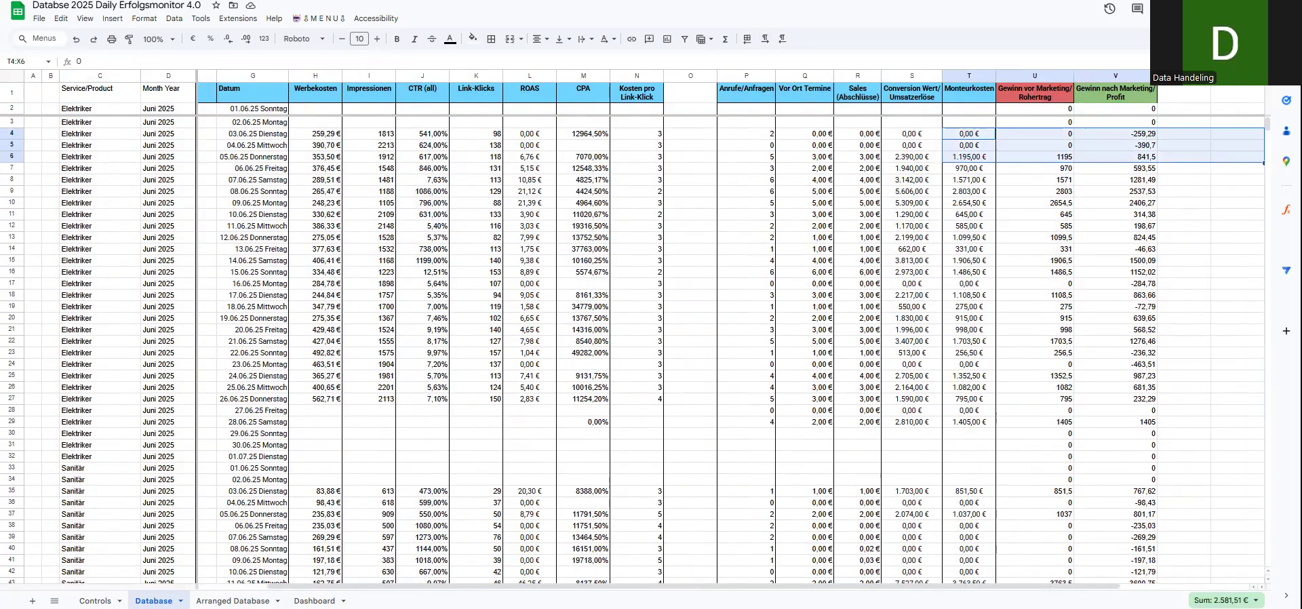
click(959, 76)
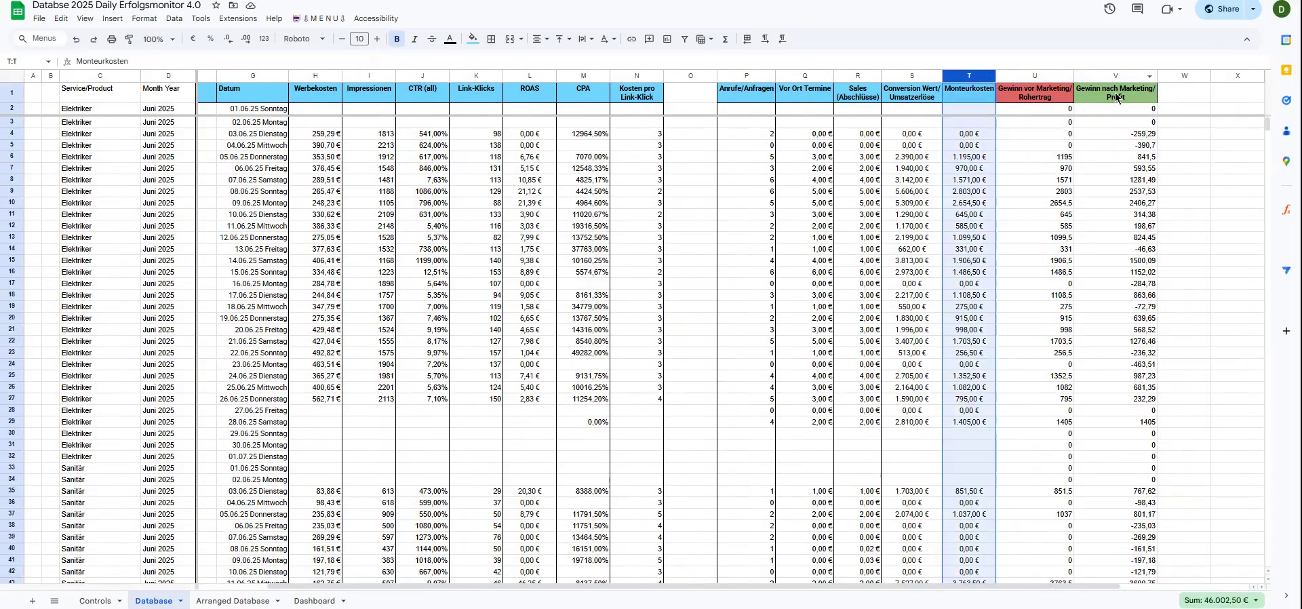
click(1116, 144)
click(1111, 207)
drag(1174, 217, 1243, 214)
click(1183, 157)
drag(1048, 297, 13, 325)
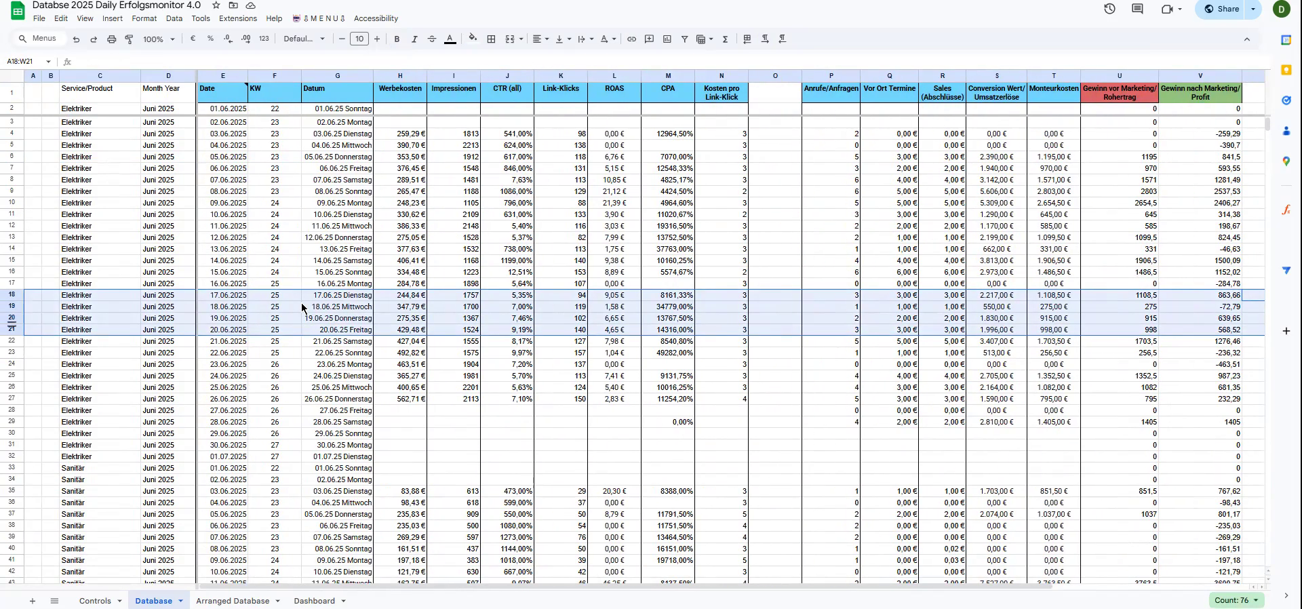
click(277, 238)
Go back to the Arranged Database sheet and review the summary table together with the profit charts beneath it.
click(233, 600)
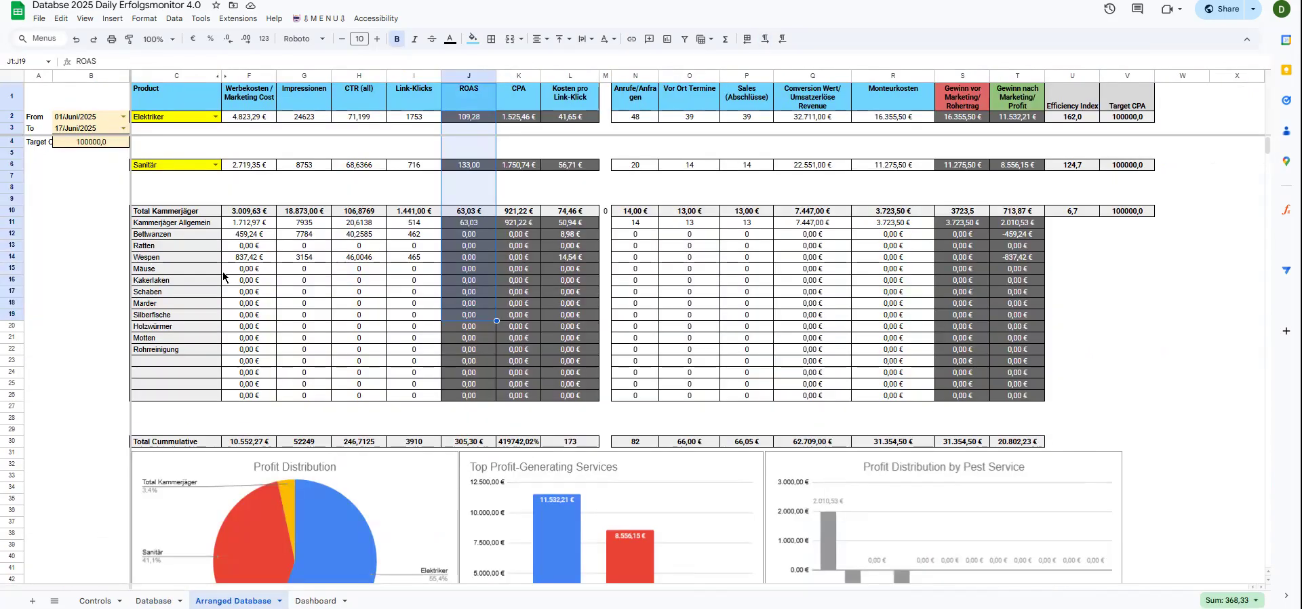
click(305, 284)
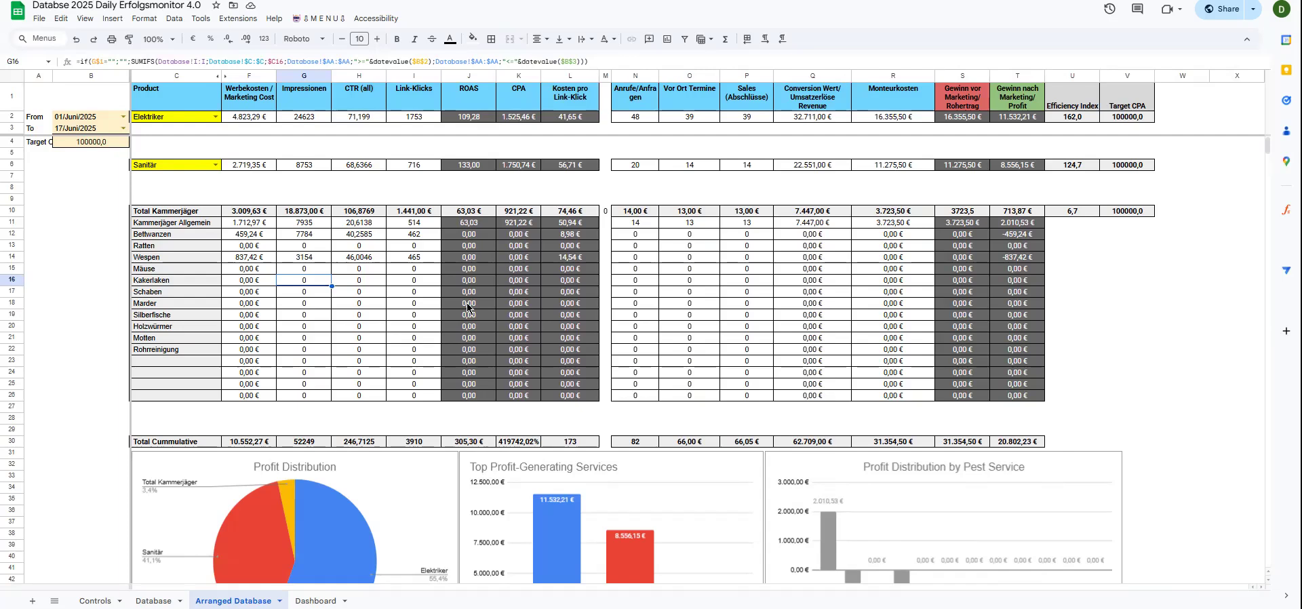
scroll(483, 445, down, 3)
scroll(482, 444, up, 3)
scroll(483, 444, down, 5)
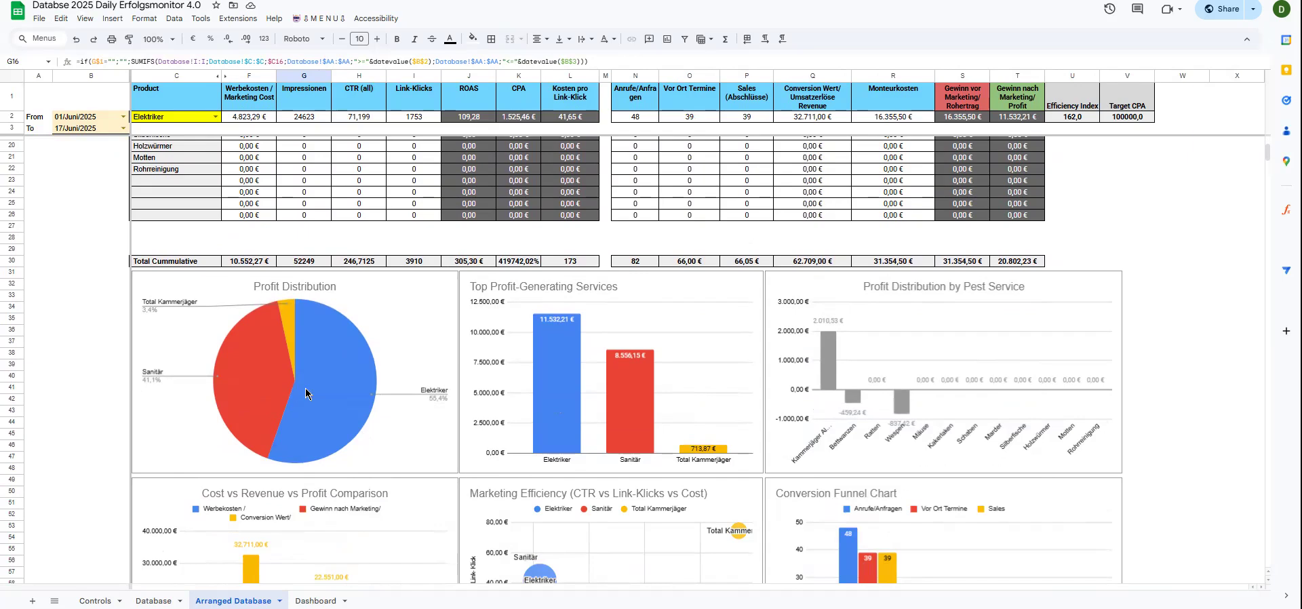
click(80, 261)
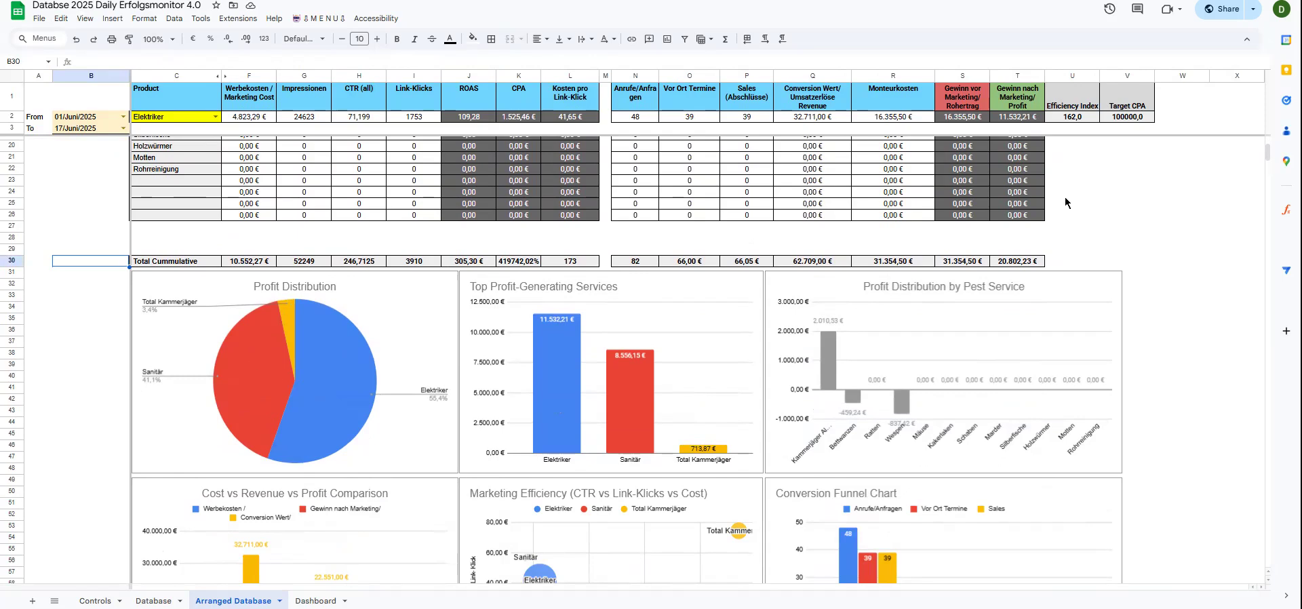
Check the Elektriker, Sanitär and Total Kammerjäger product rows against the categories shown in the charts.
scroll(1085, 203, up, 5)
click(146, 119)
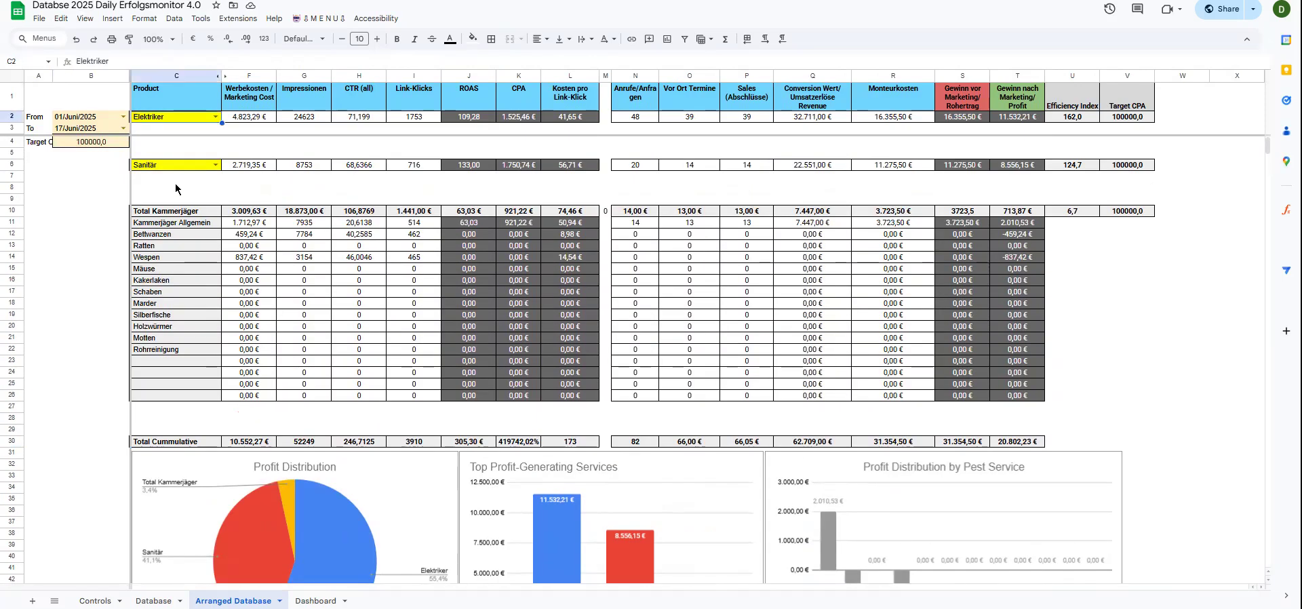
click(181, 166)
click(178, 207)
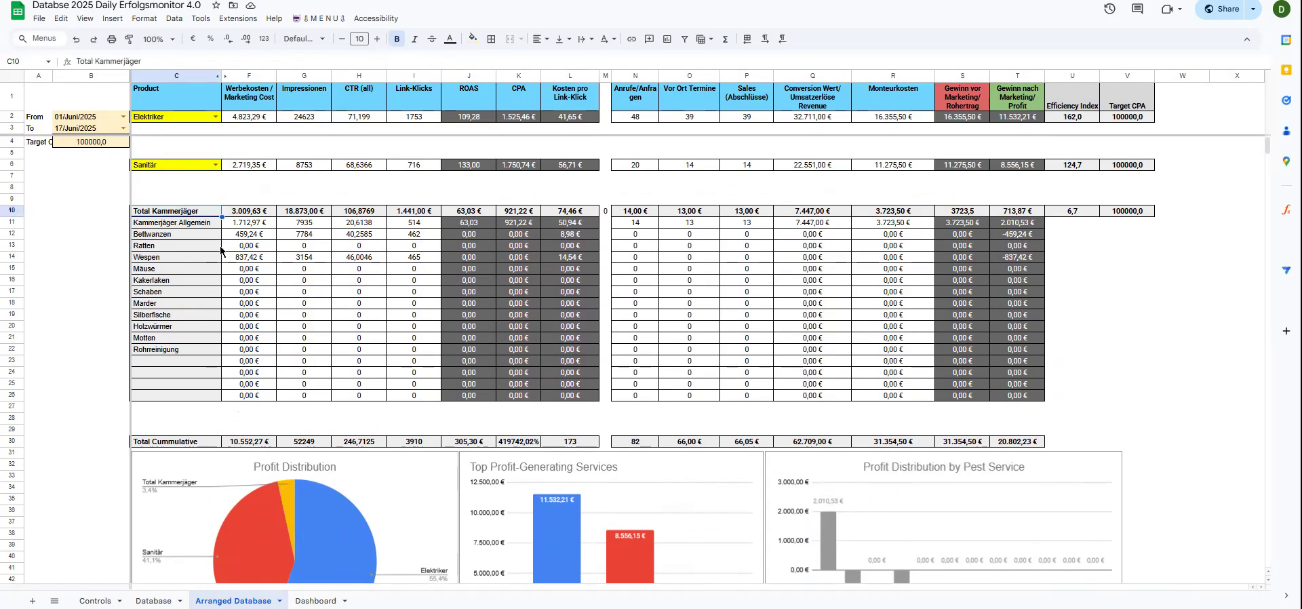
scroll(265, 247, down, 8)
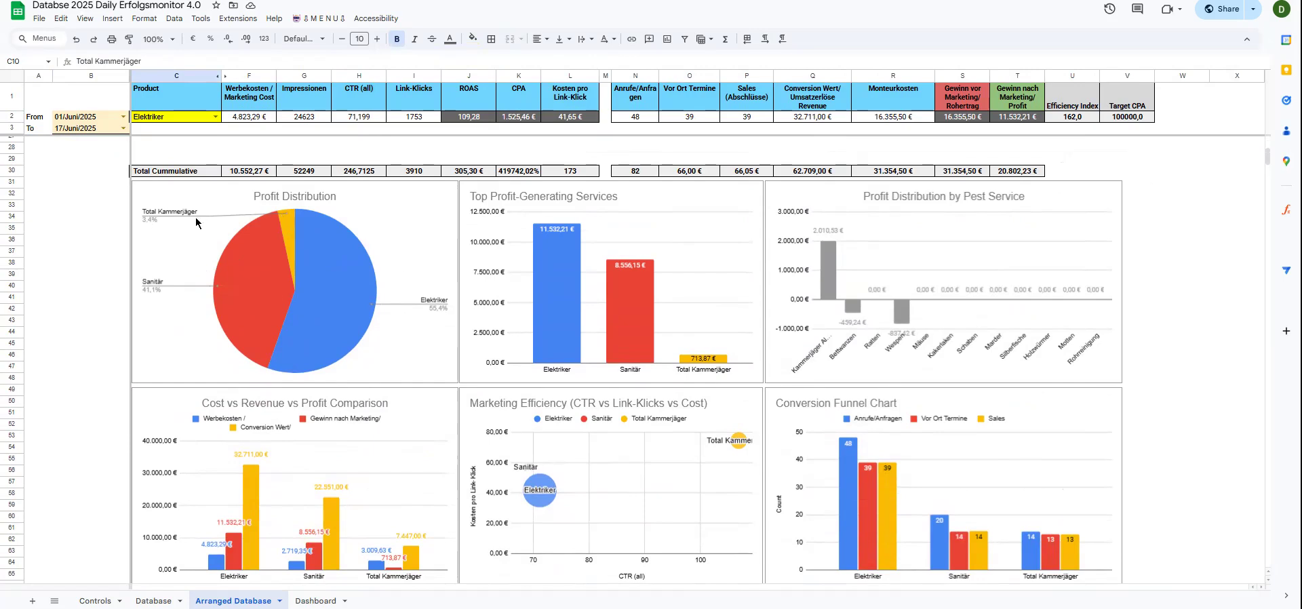
scroll(283, 252, down, 3)
scroll(1072, 269, up, 7)
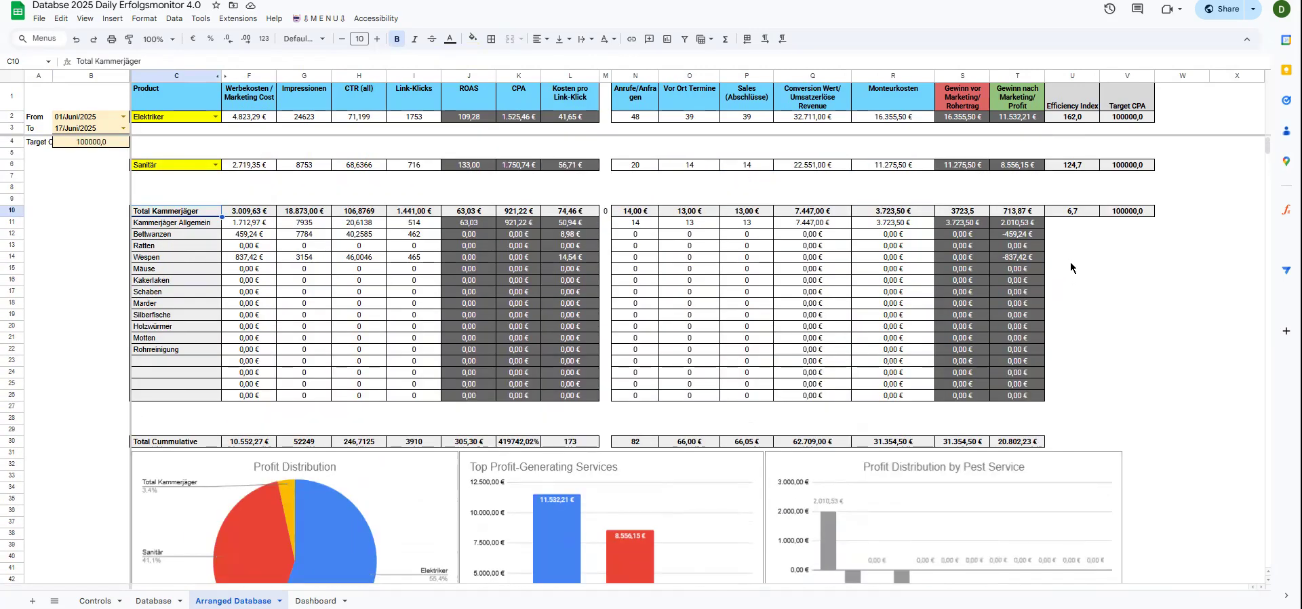
Compare the profit cells of Total Kammerjäger and Sanitär with the Profit Distribution and Top Profit-Generating Services charts.
click(1020, 214)
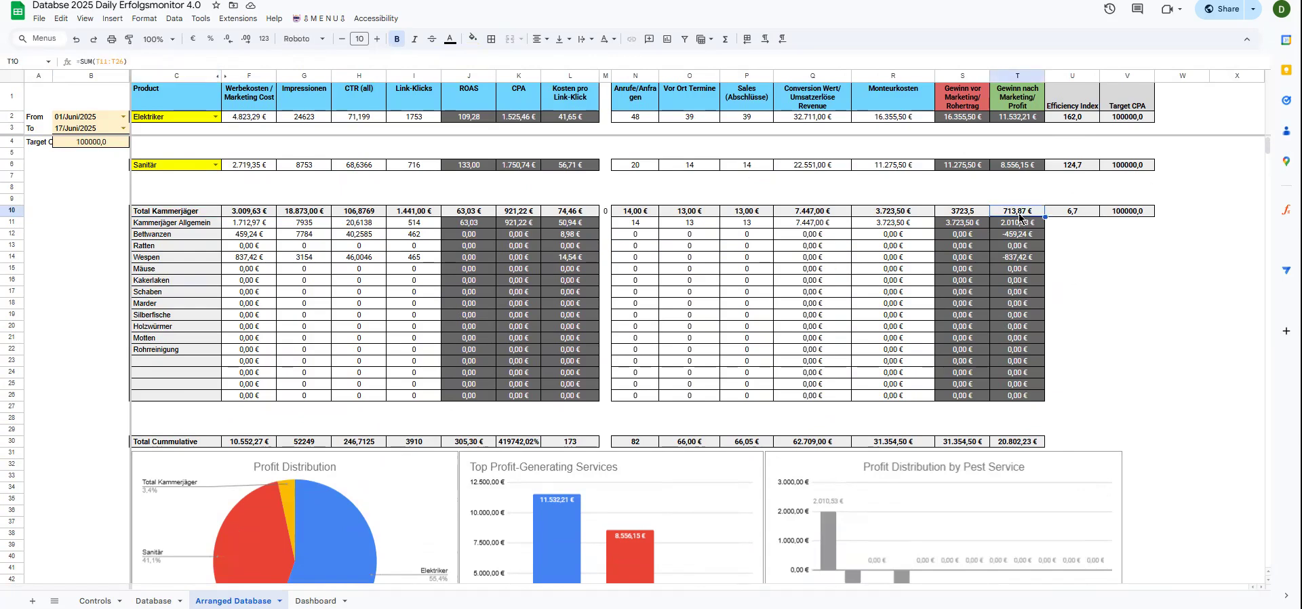
click(1021, 163)
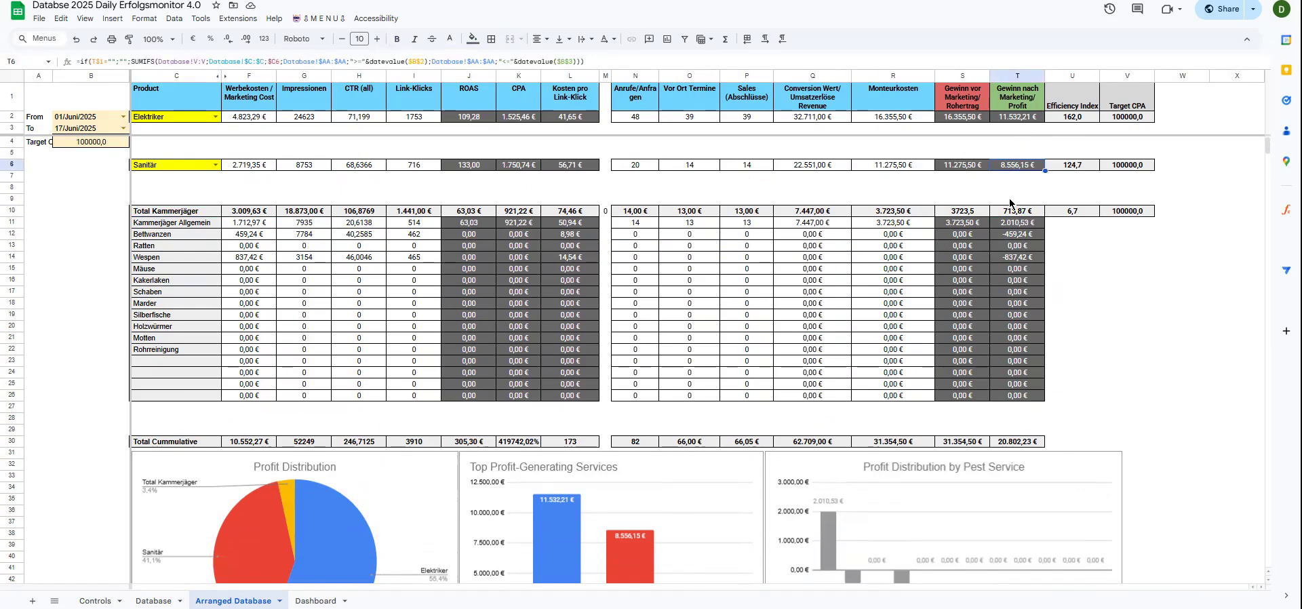
scroll(565, 379, down, 5)
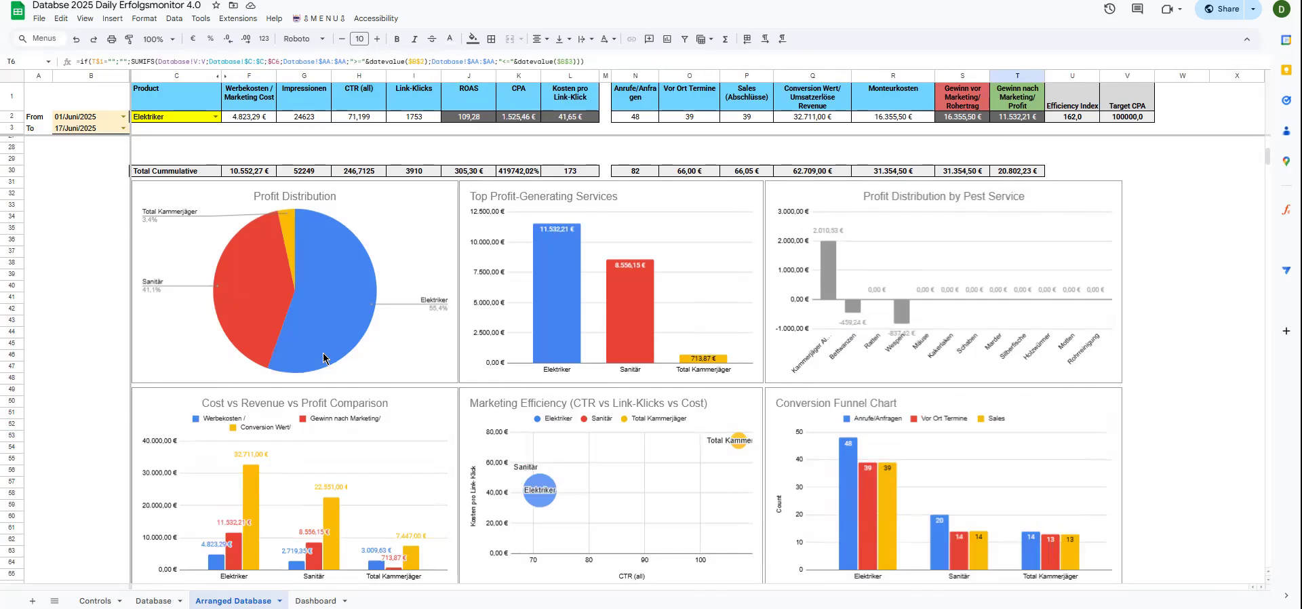
scroll(323, 358, up, 5)
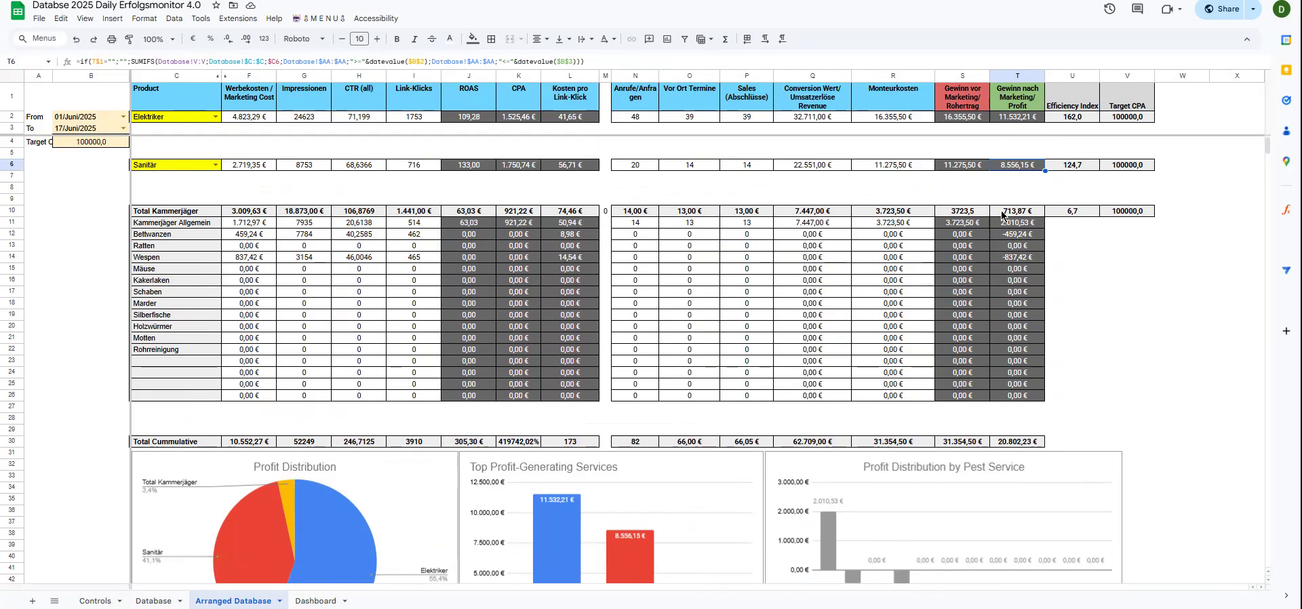
scroll(336, 466, down, 3)
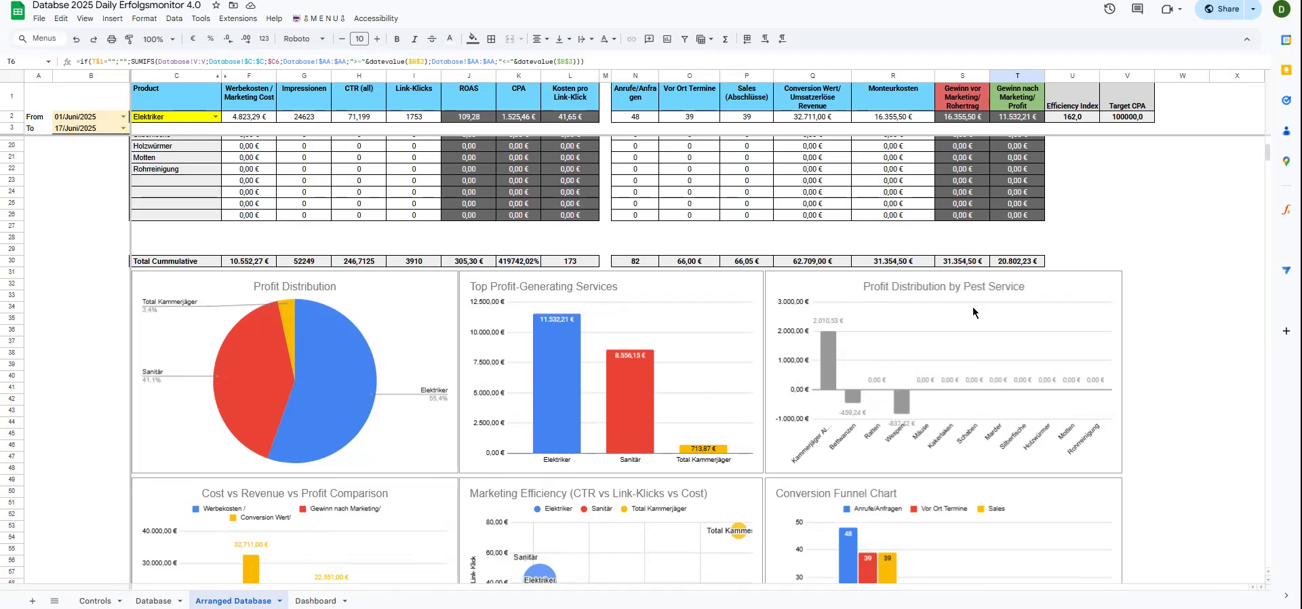
Compare the profits of Kammerjäger Allgemein, Bettwanzen and the other pest services with the Profit Distribution by Pest Service chart.
scroll(924, 397, up, 5)
click(1024, 234)
scroll(856, 580, down, 5)
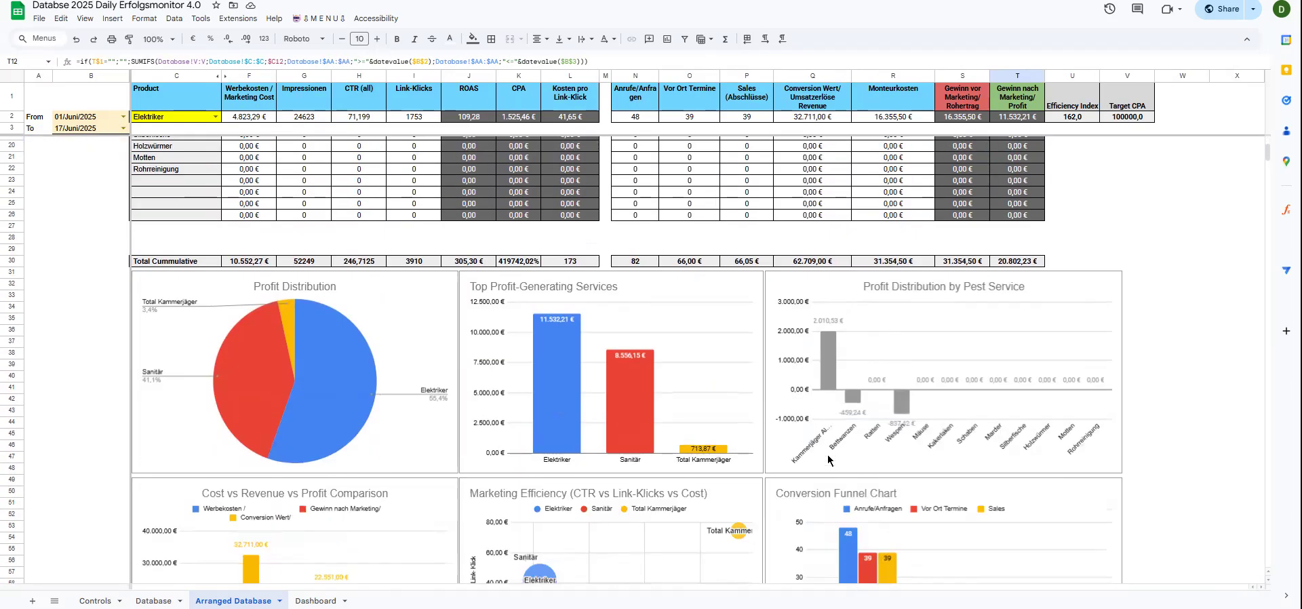
scroll(862, 427, up, 5)
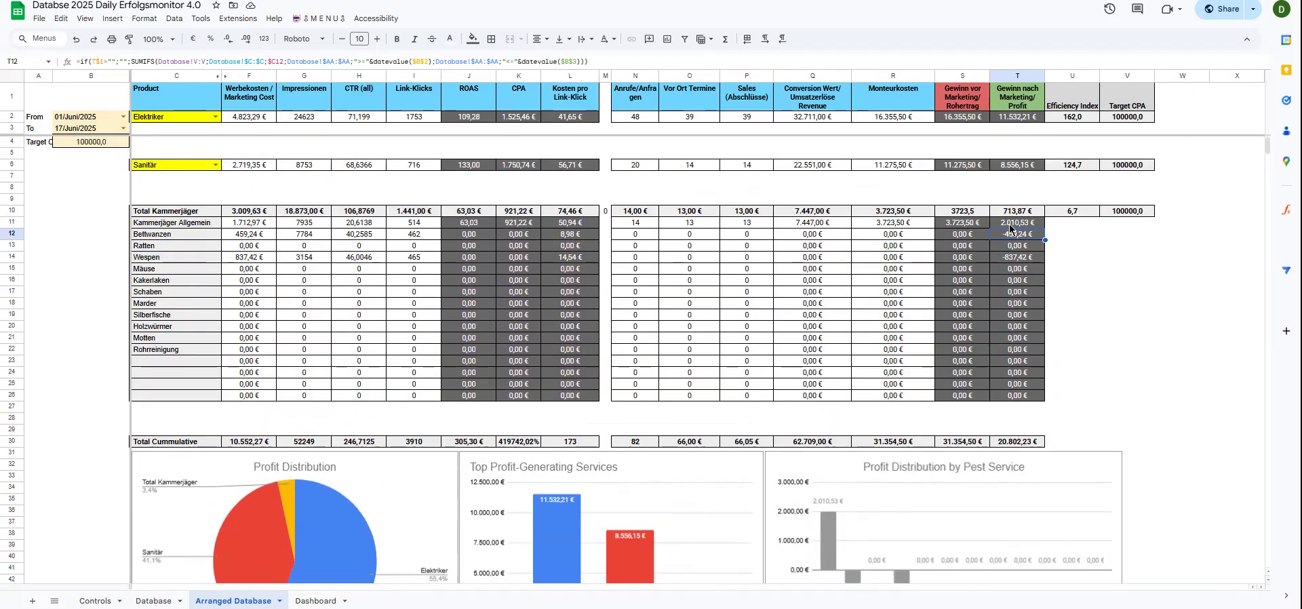
scroll(946, 364, down, 3)
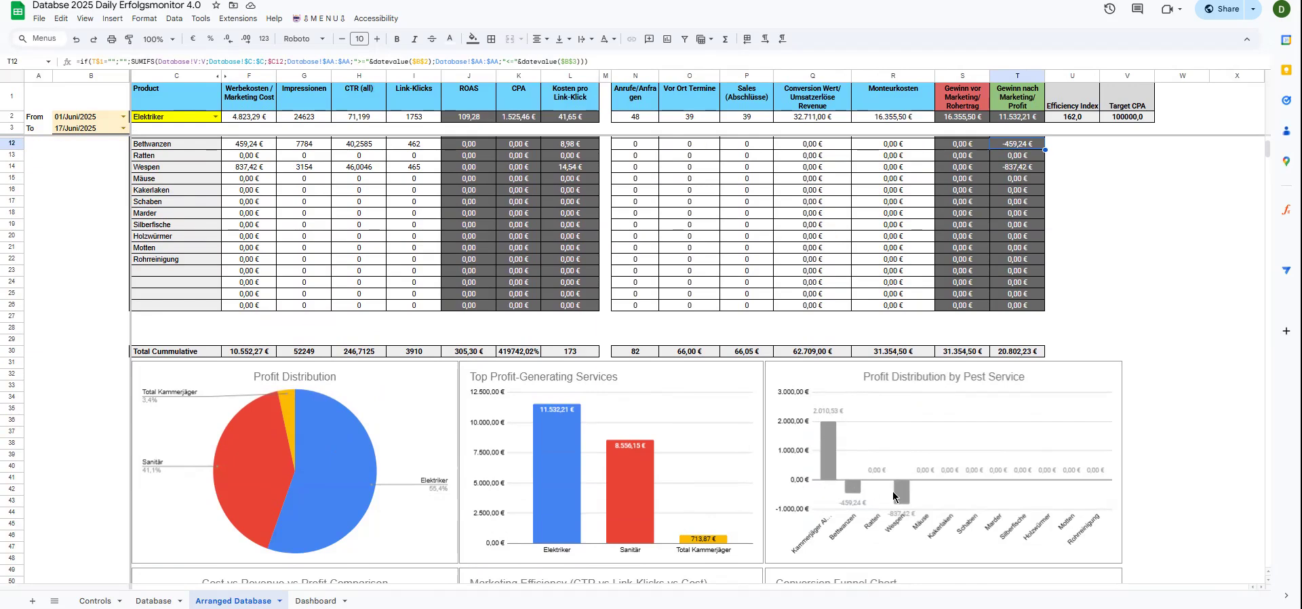
scroll(922, 260, up, 3)
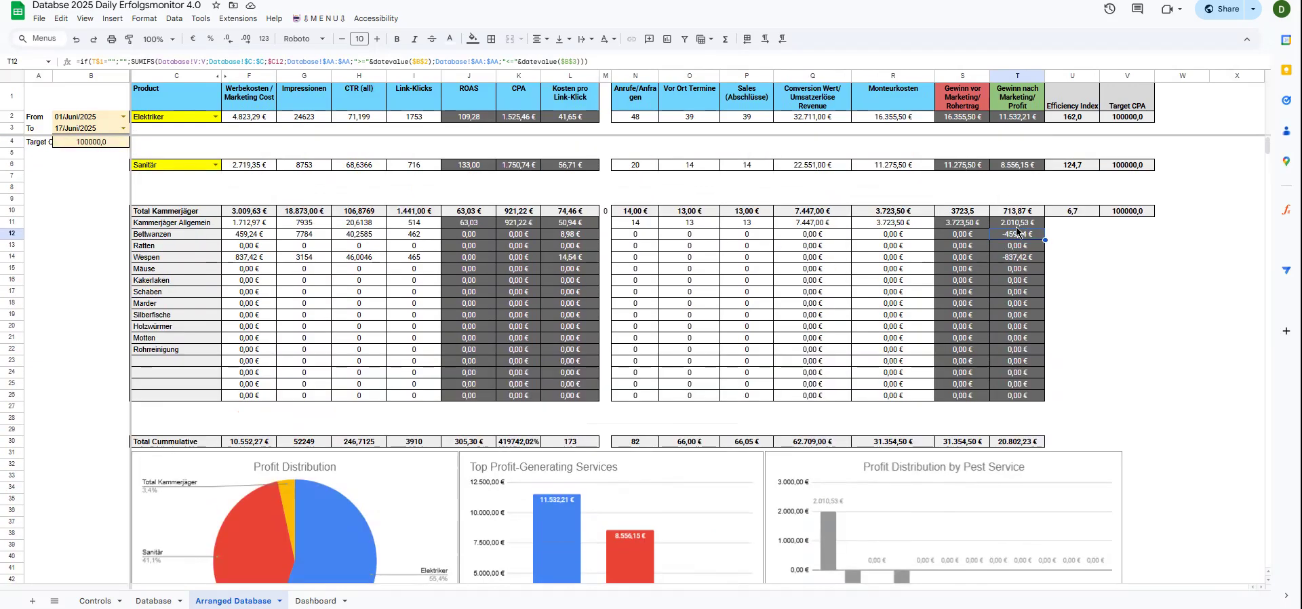
drag(1018, 224, 1020, 249)
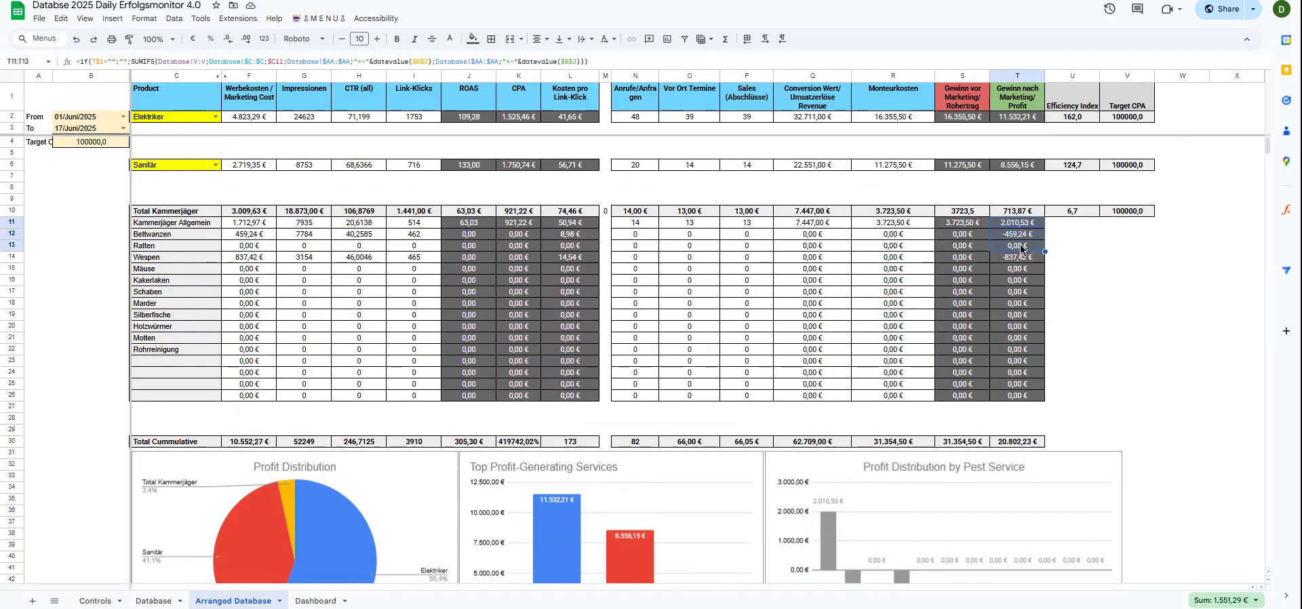
Find the Cost vs Revenue vs Profit Comparison chart and examine its bars for each product.
scroll(691, 334, down, 10)
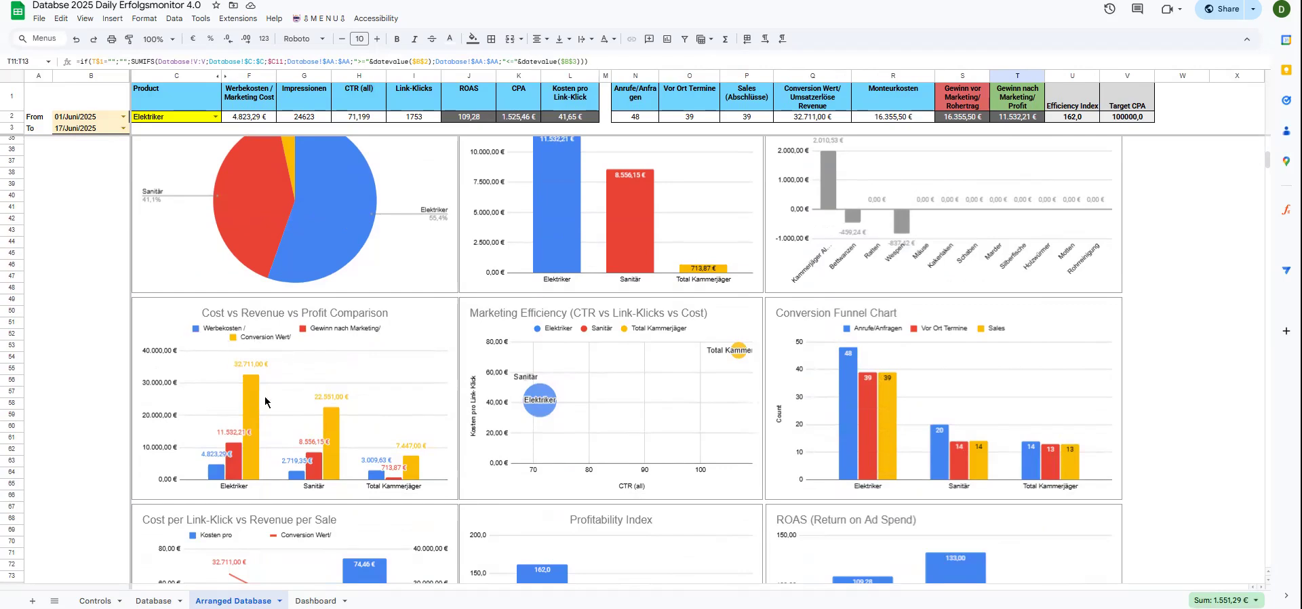
click(217, 471)
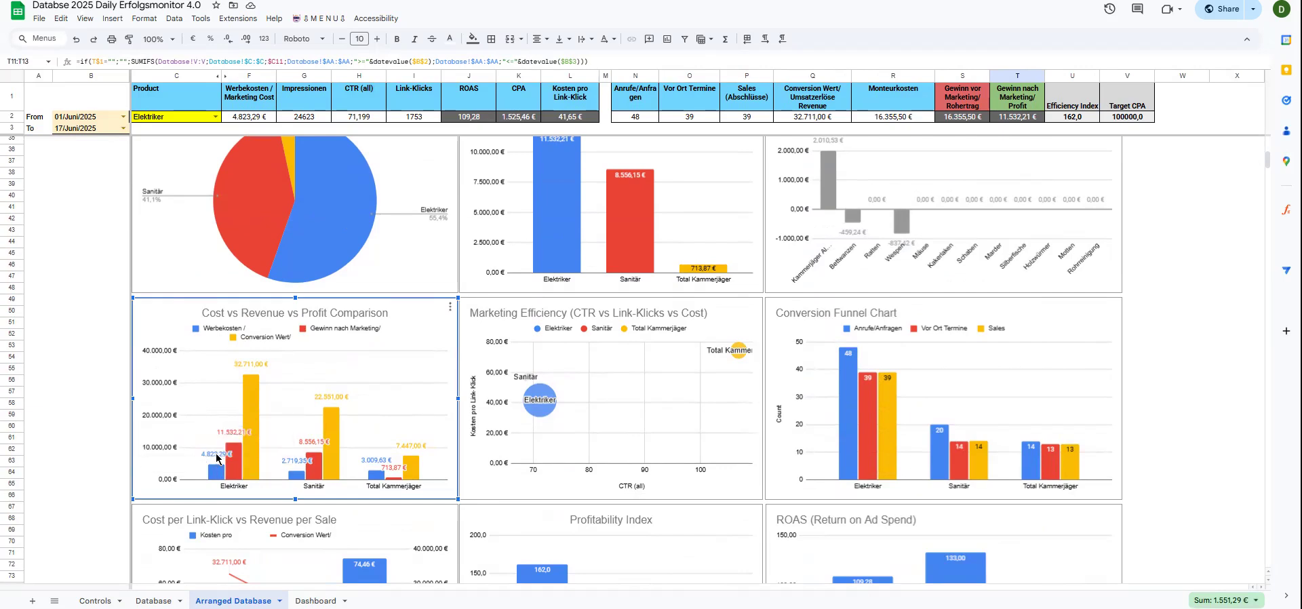
click(73, 426)
double_click(217, 459)
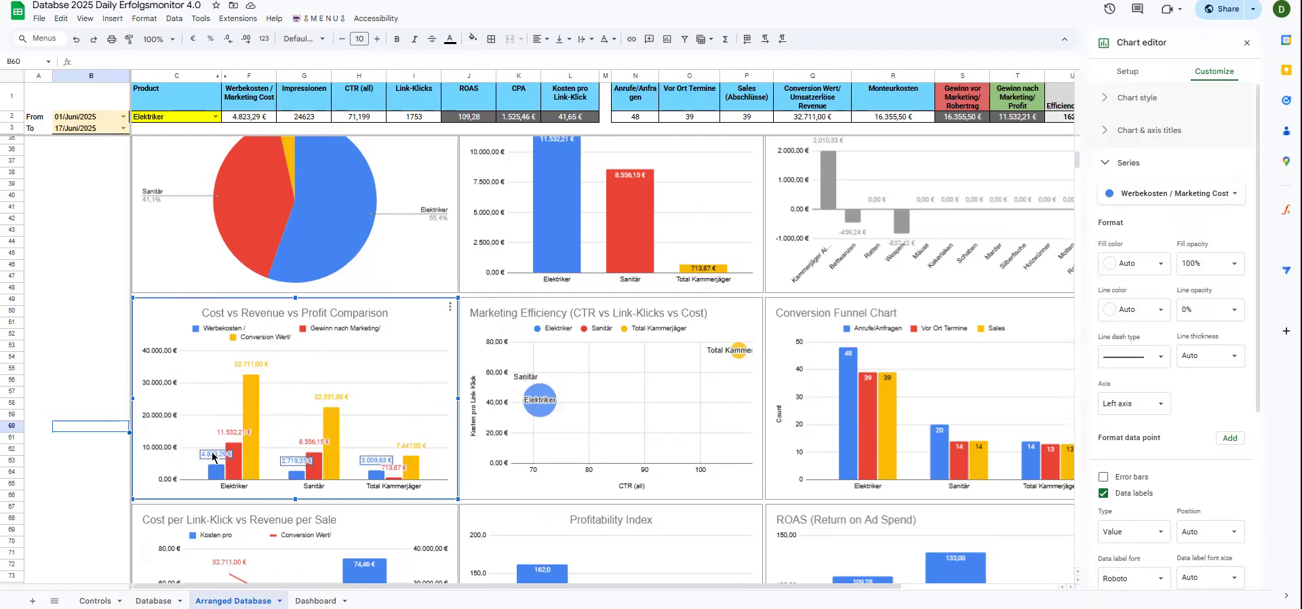
click(212, 454)
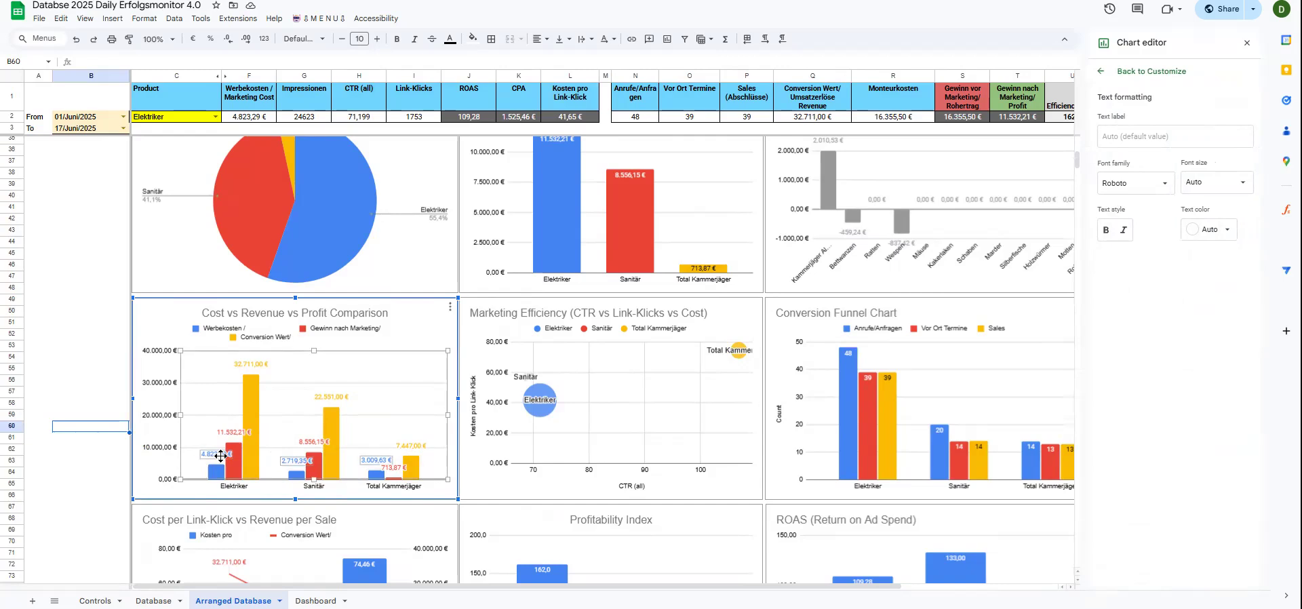
key(Escape)
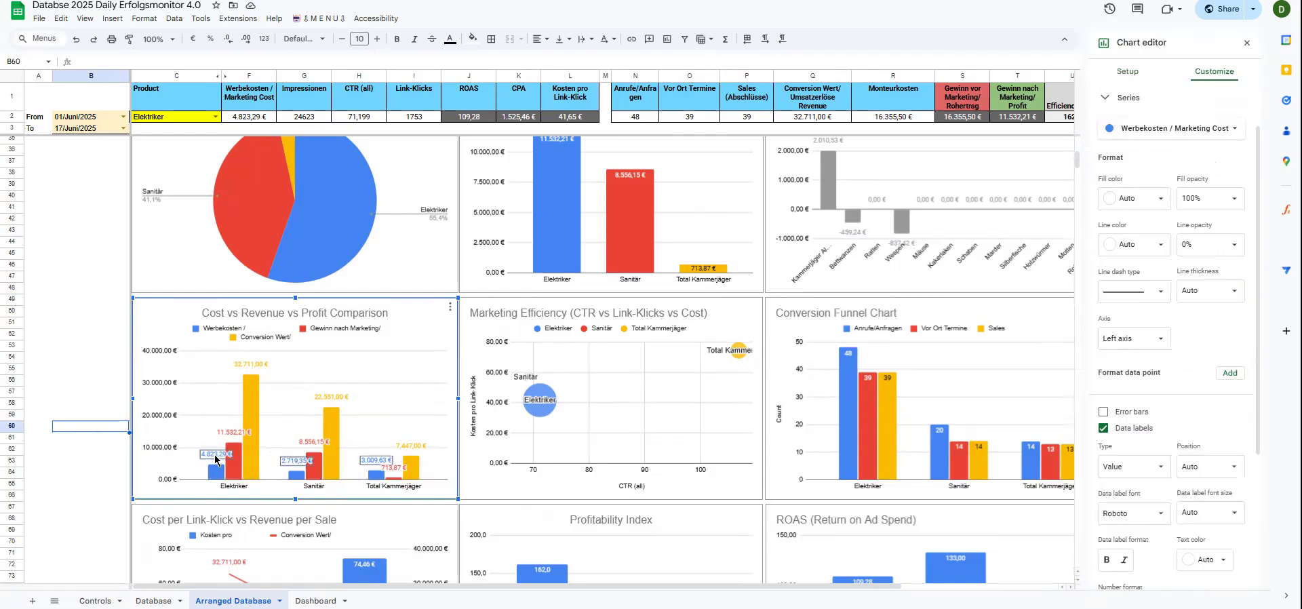
click(49, 381)
Inspect the Elektriker marketing cost, profit and revenue bars in the Cost vs Revenue vs Profit Comparison chart.
click(218, 461)
mouse_move(217, 460)
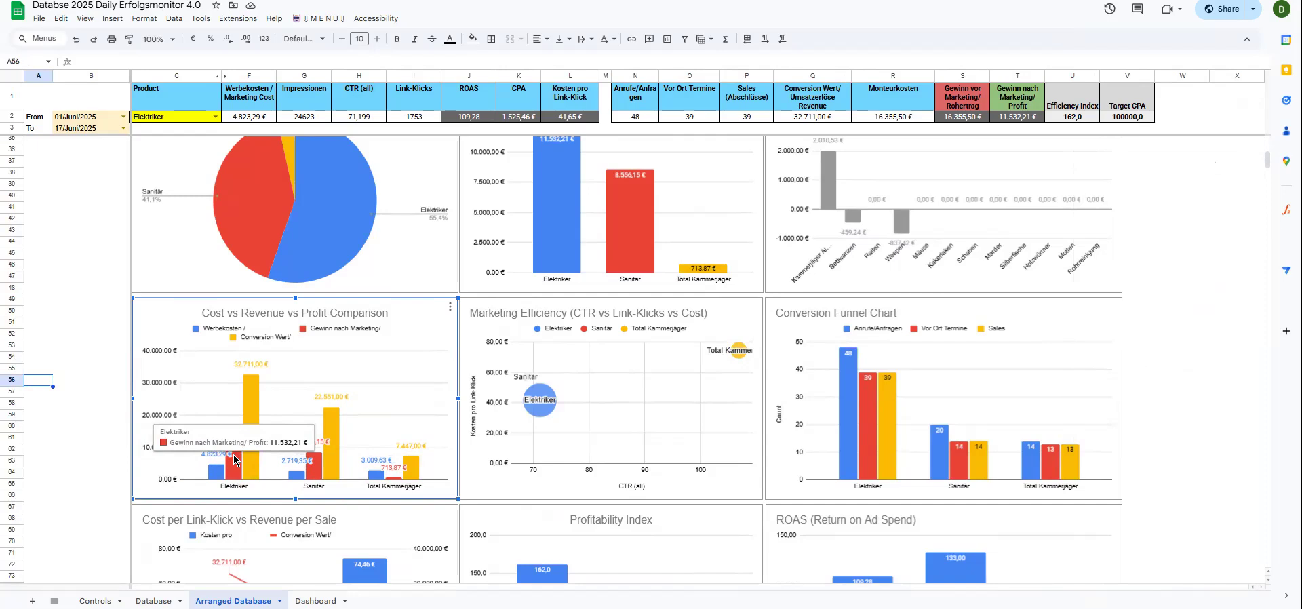
mouse_move(255, 380)
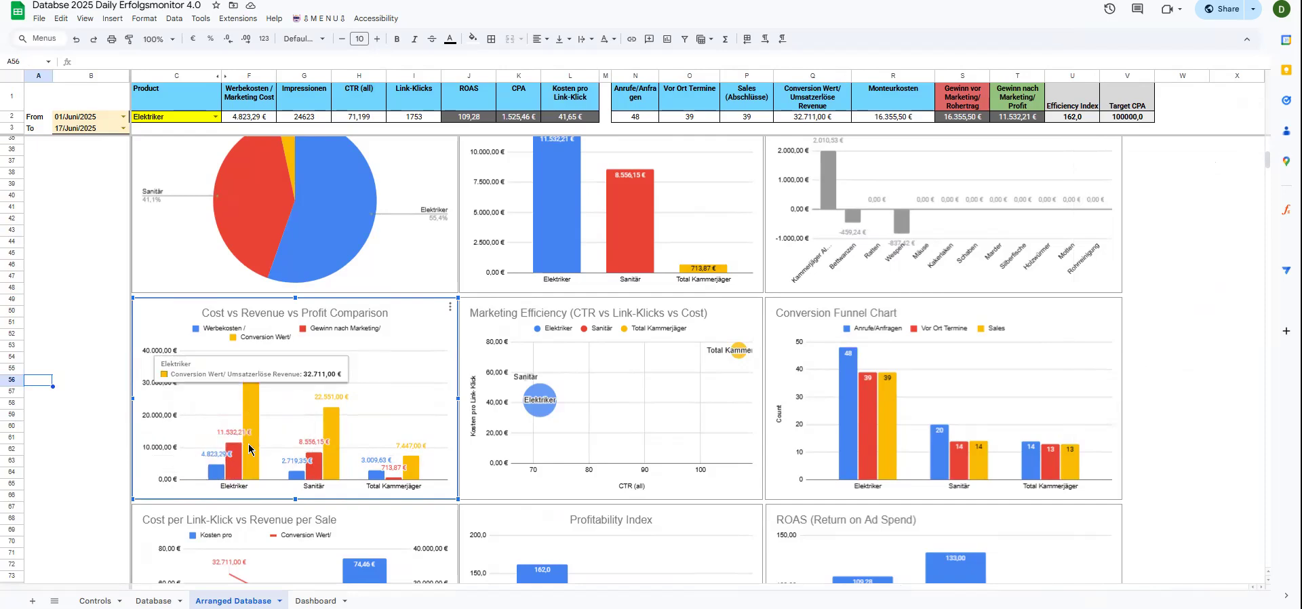
In the Cost vs Revenue vs Profit Comparison chart, set the second series to Conversion Wert/Umsatzerlöse Revenue and the third to Gewinn nach Marketing/Profit.
double_click(414, 317)
click(1127, 73)
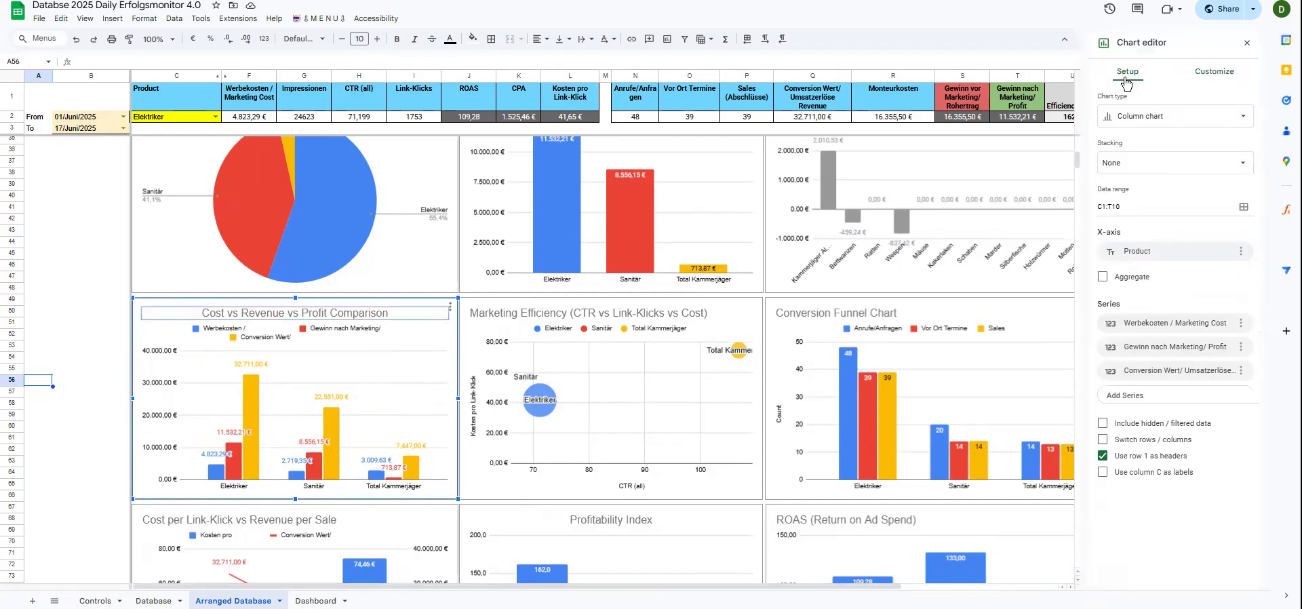
click(1230, 352)
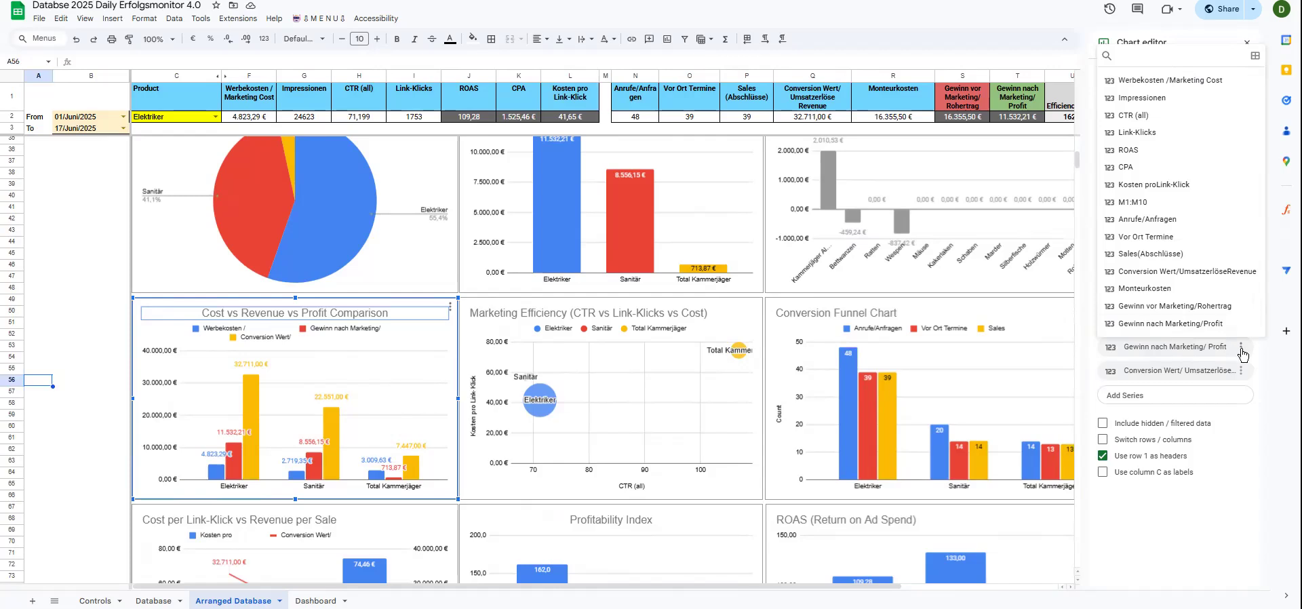
click(1194, 271)
click(1227, 371)
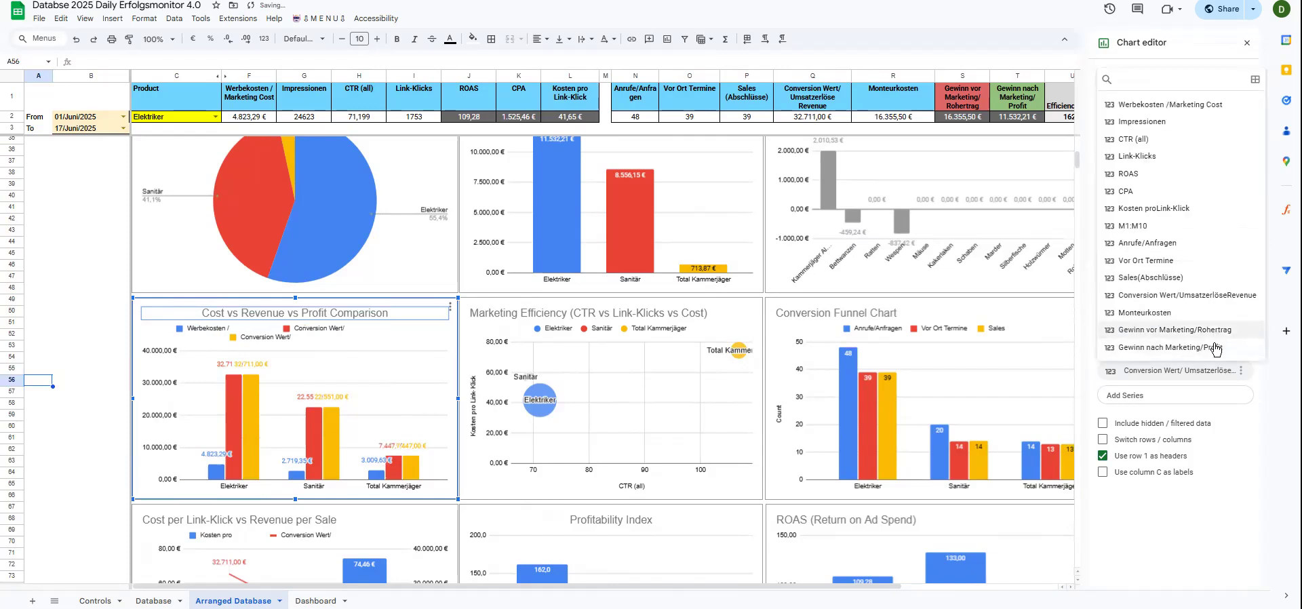
click(1213, 347)
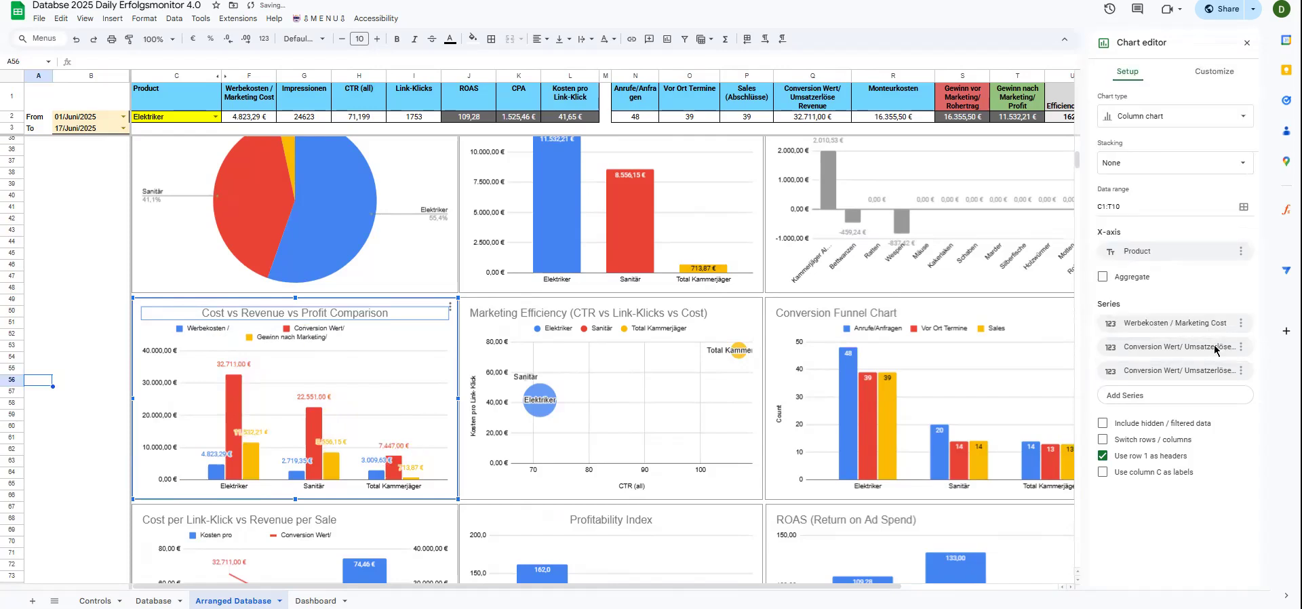
click(89, 405)
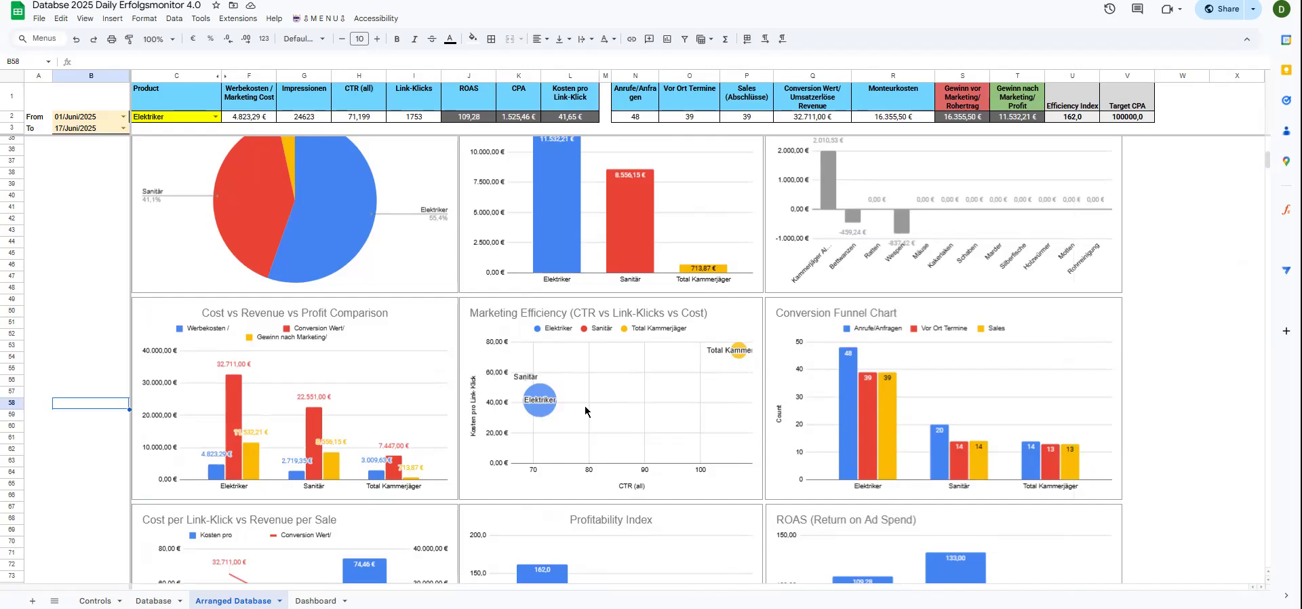
Inspect the axis, series and size fields behind the Marketing Efficiency (CTR vs Link-Klicks vs Cost) bubble chart, and close its settings.
click(726, 309)
double_click(726, 309)
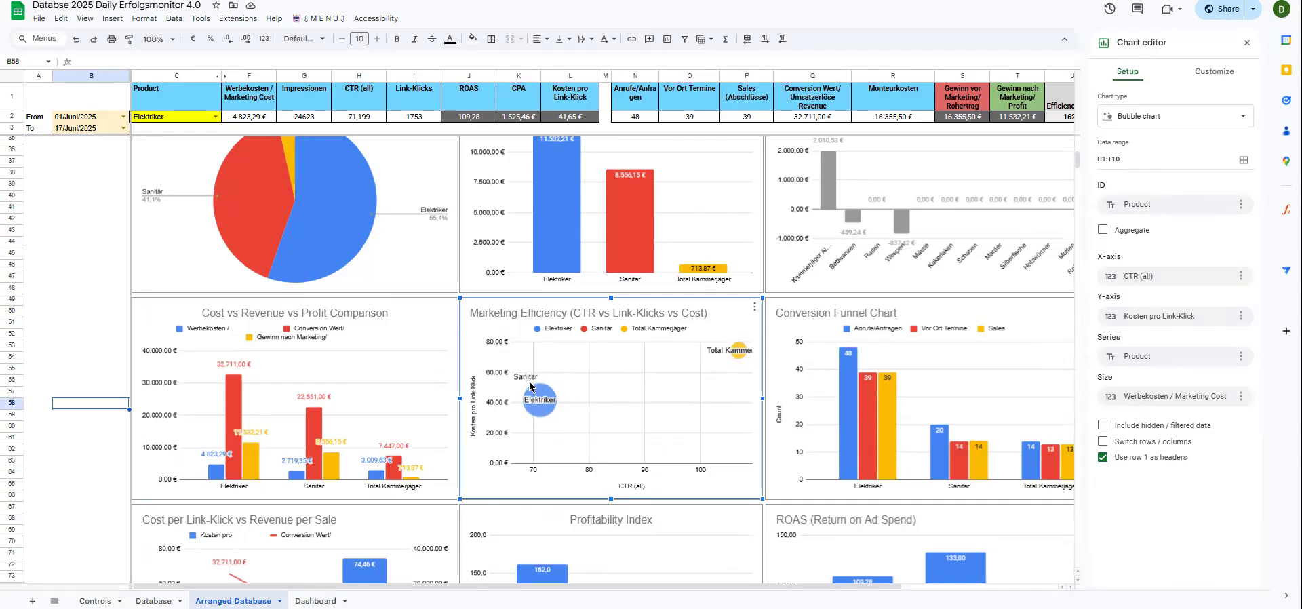
click(82, 299)
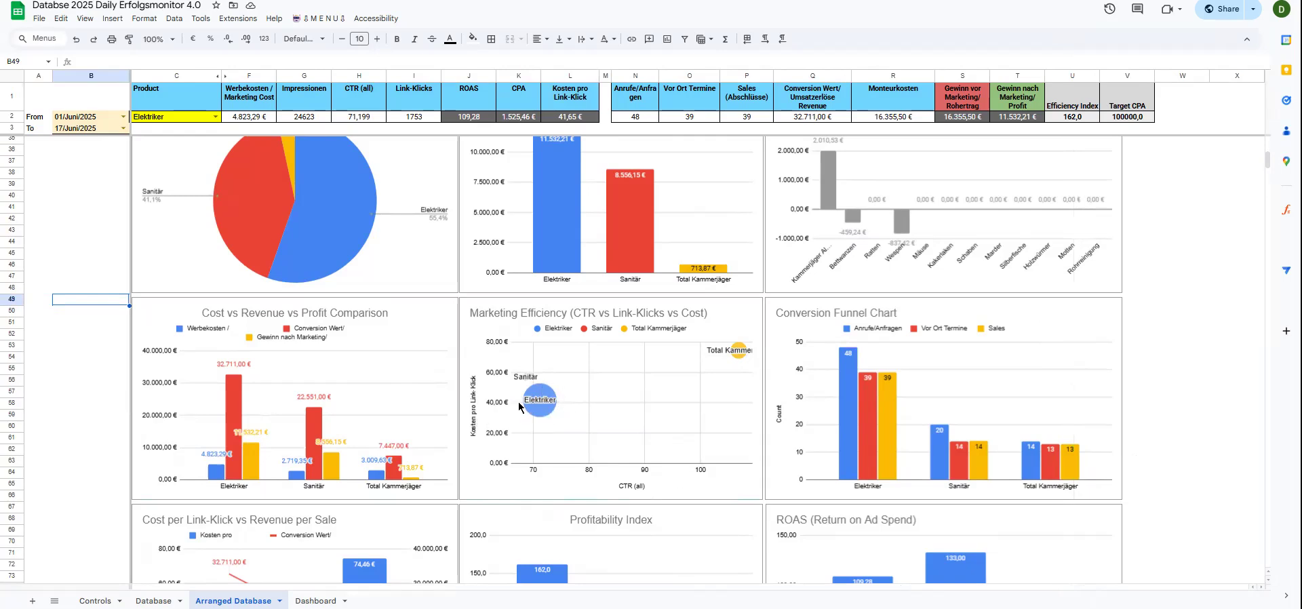
double_click(728, 313)
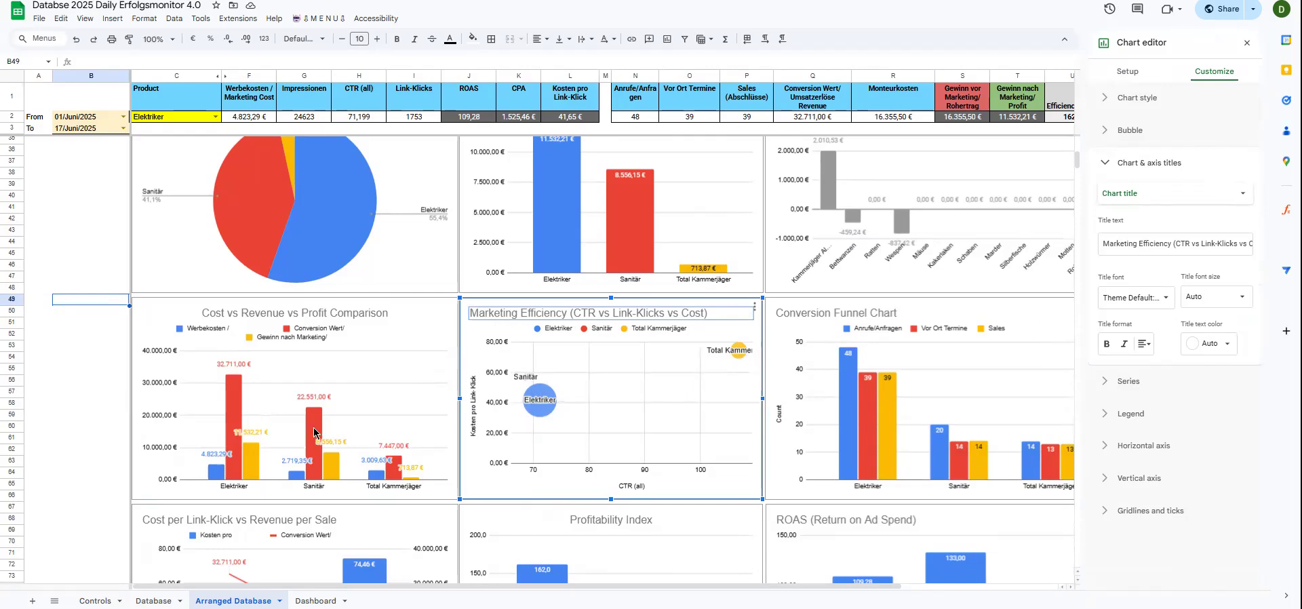
click(121, 369)
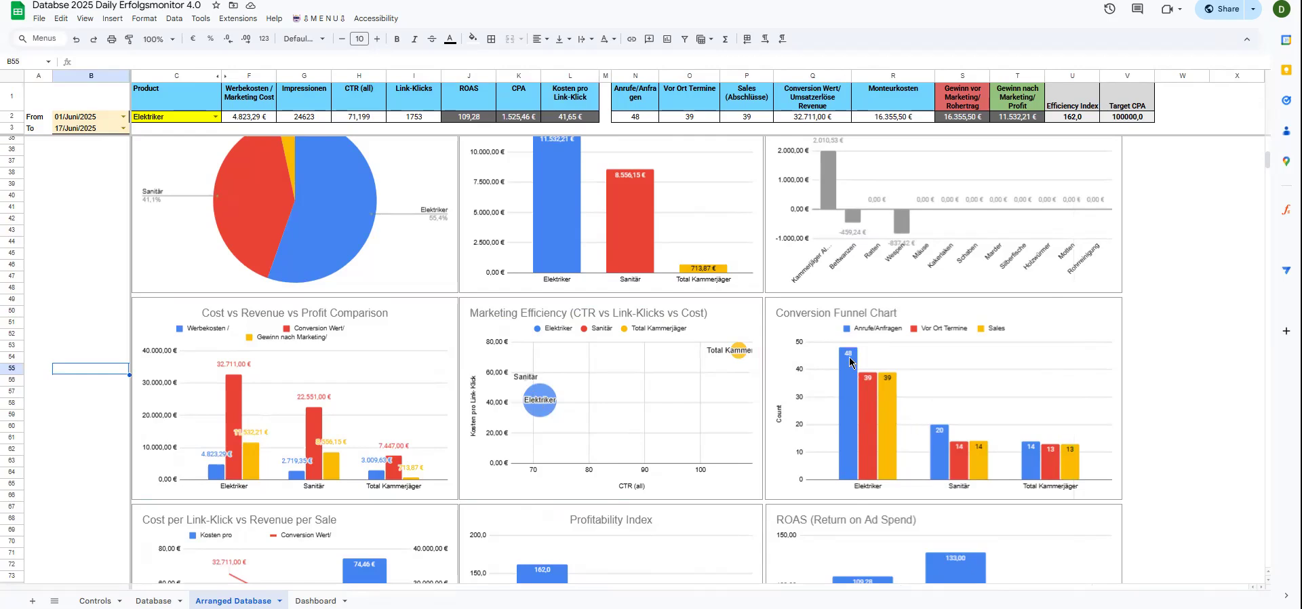
Check which data series the Conversion Funnel Chart uses, and close its settings.
double_click(1041, 314)
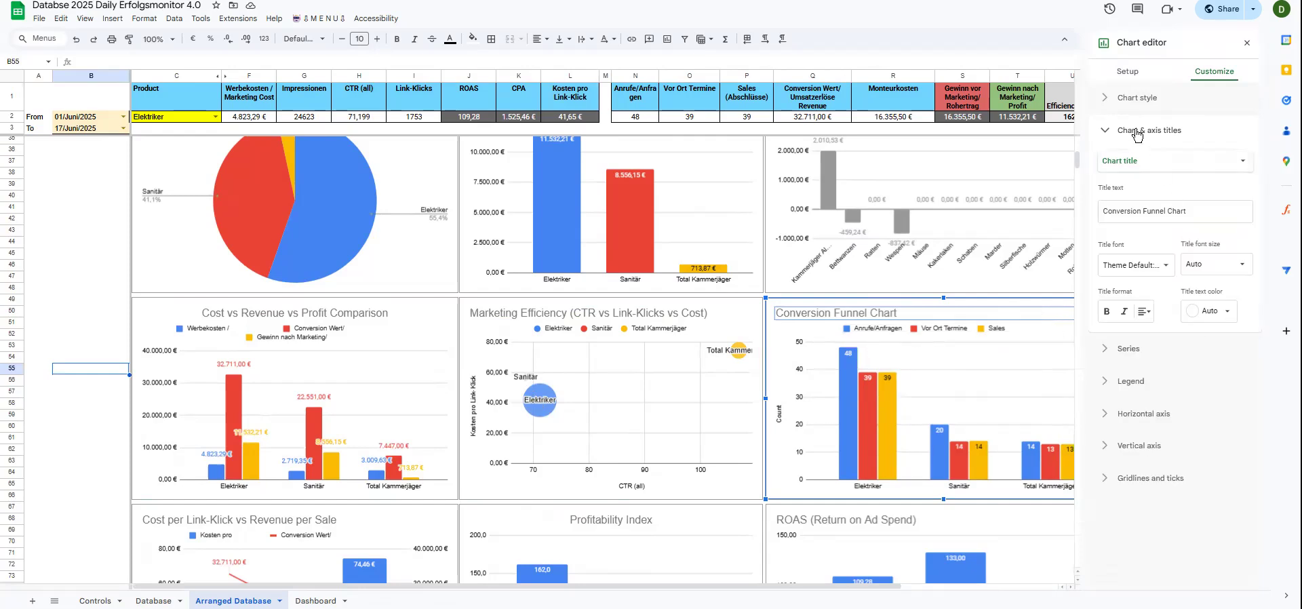
click(1120, 66)
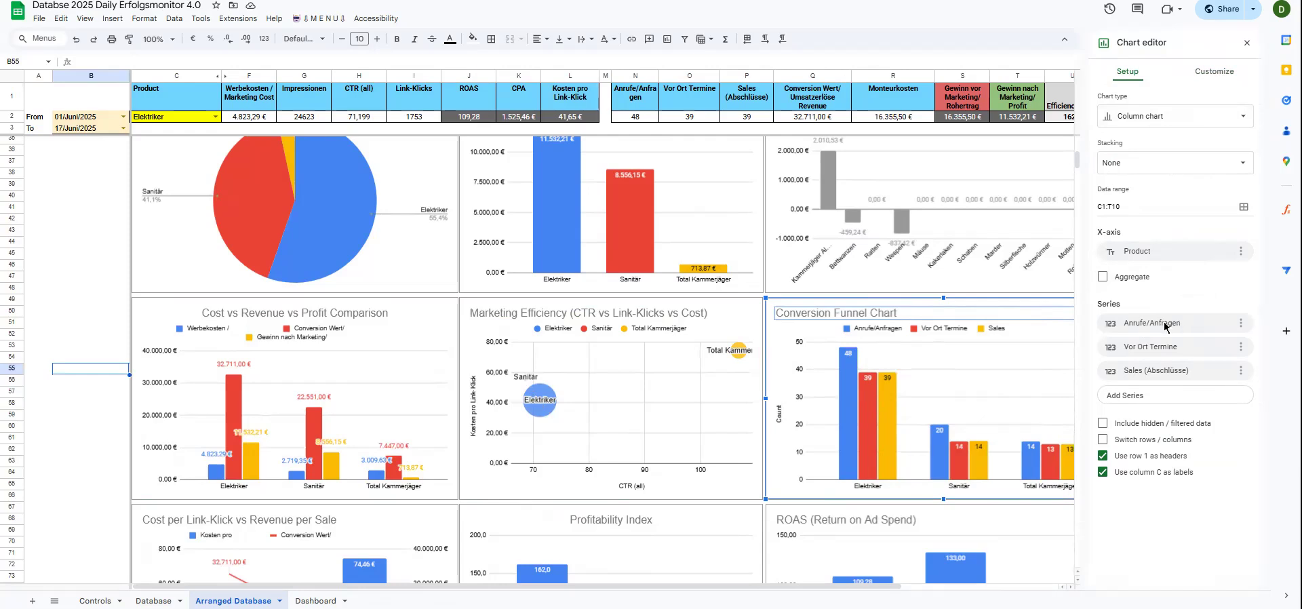
click(118, 289)
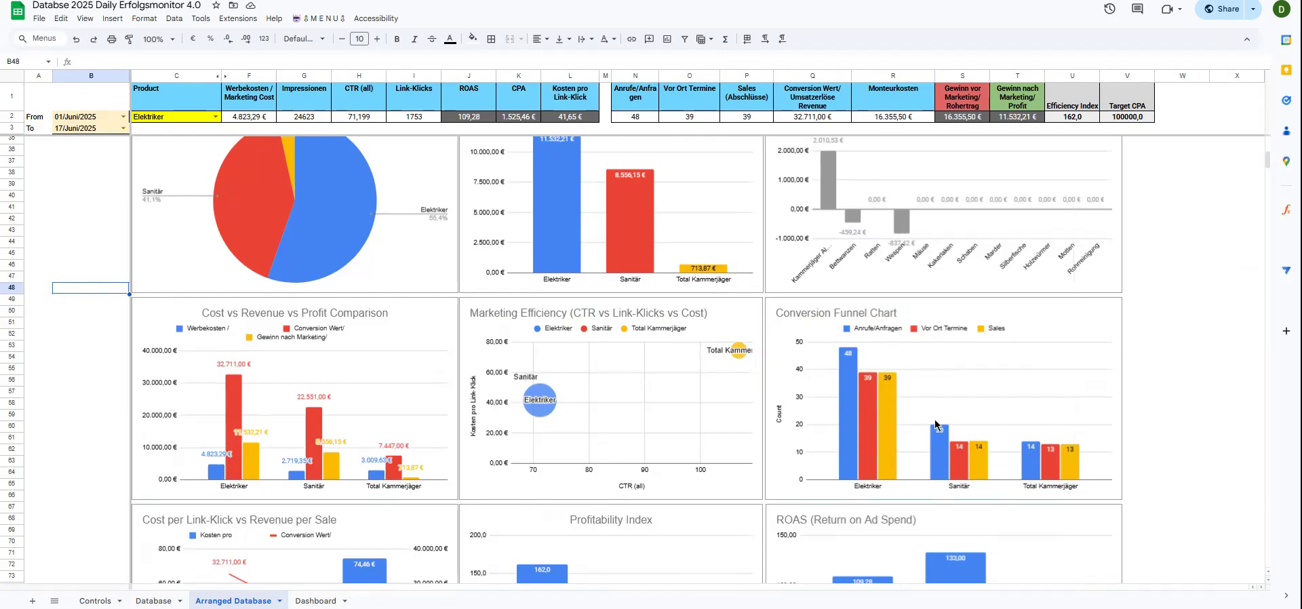
Find the Cost per Link-Klick vs Revenue per Sale chart and check which data series it uses.
scroll(933, 426, down, 4)
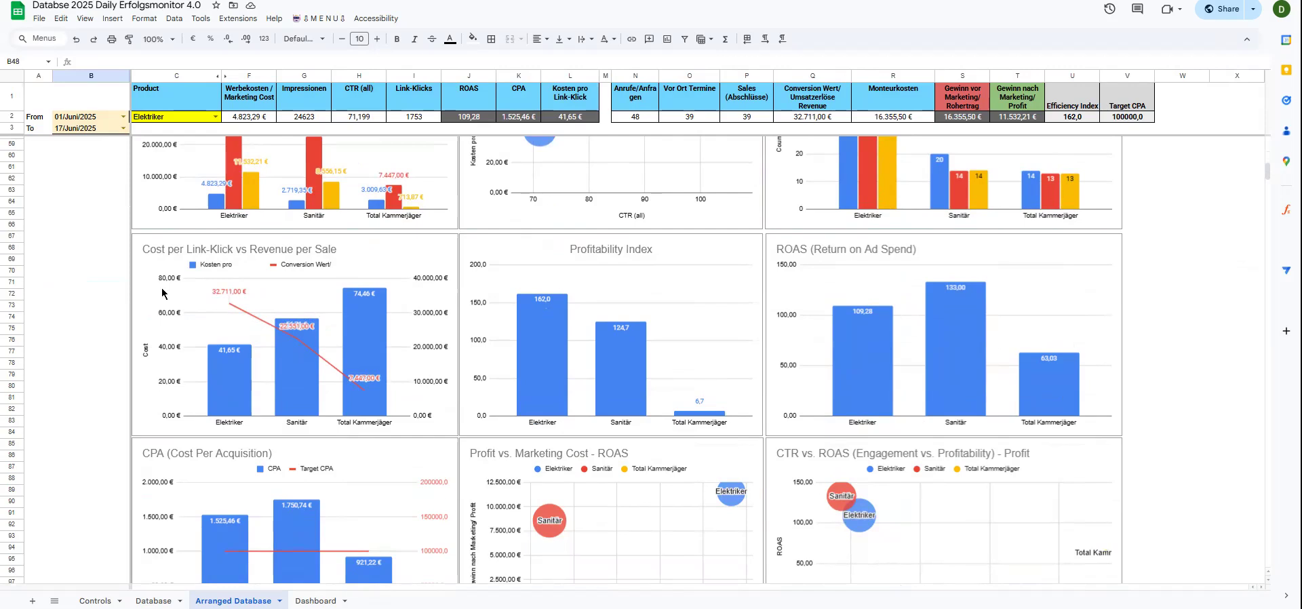
double_click(407, 251)
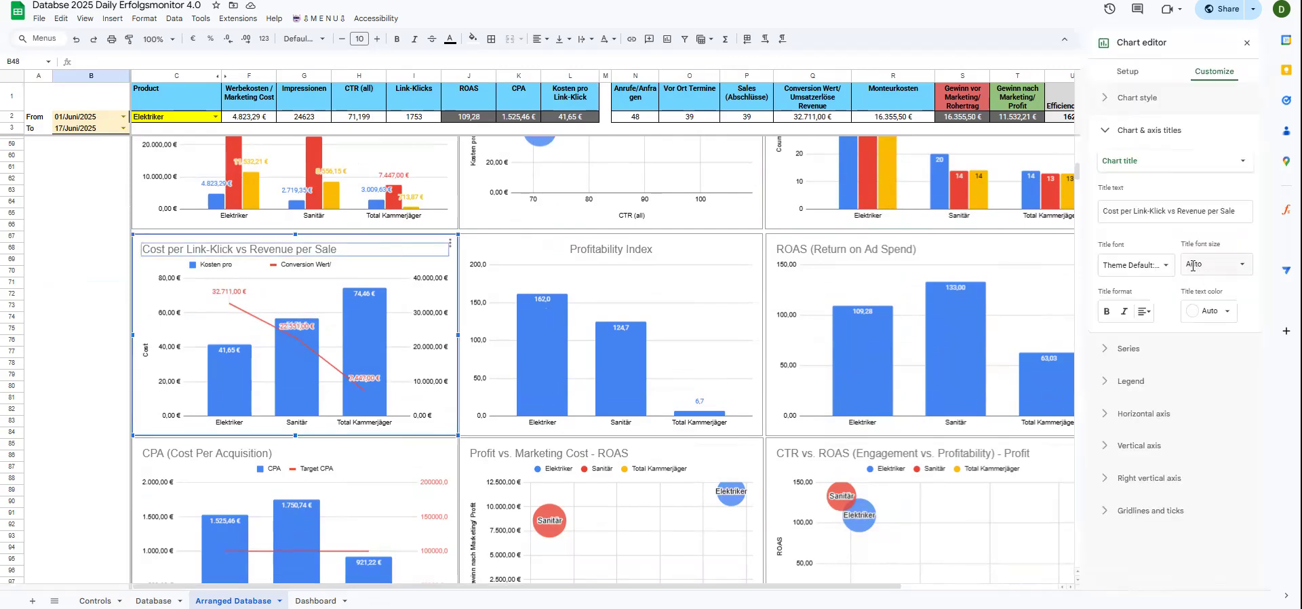
click(1127, 72)
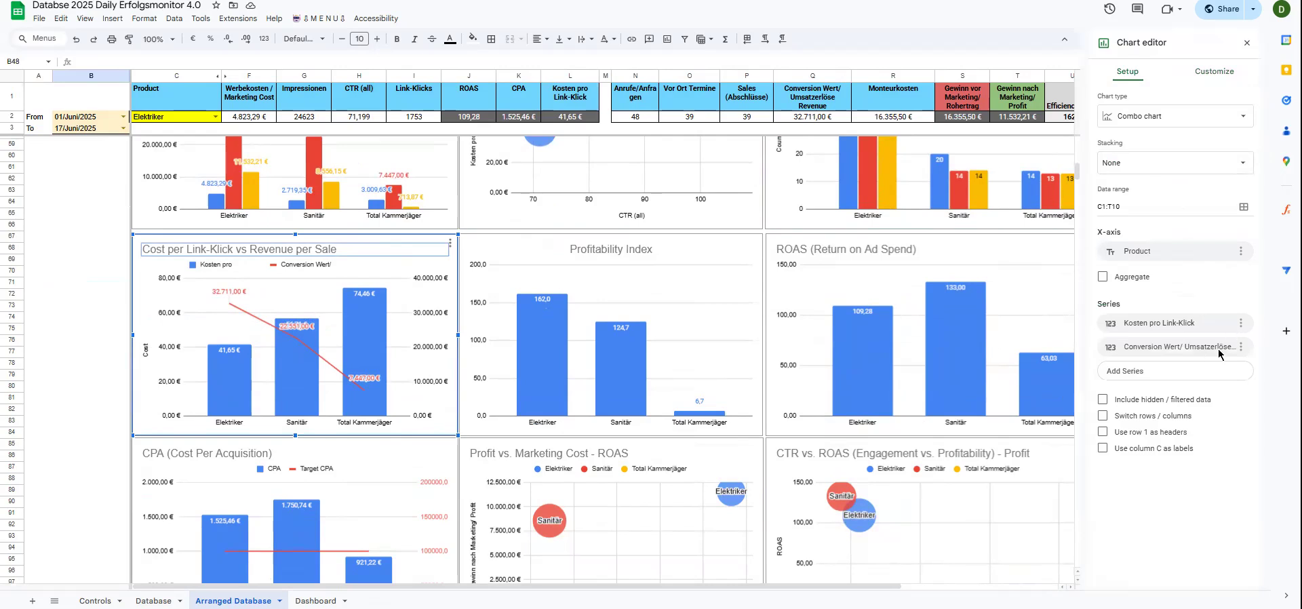
click(83, 296)
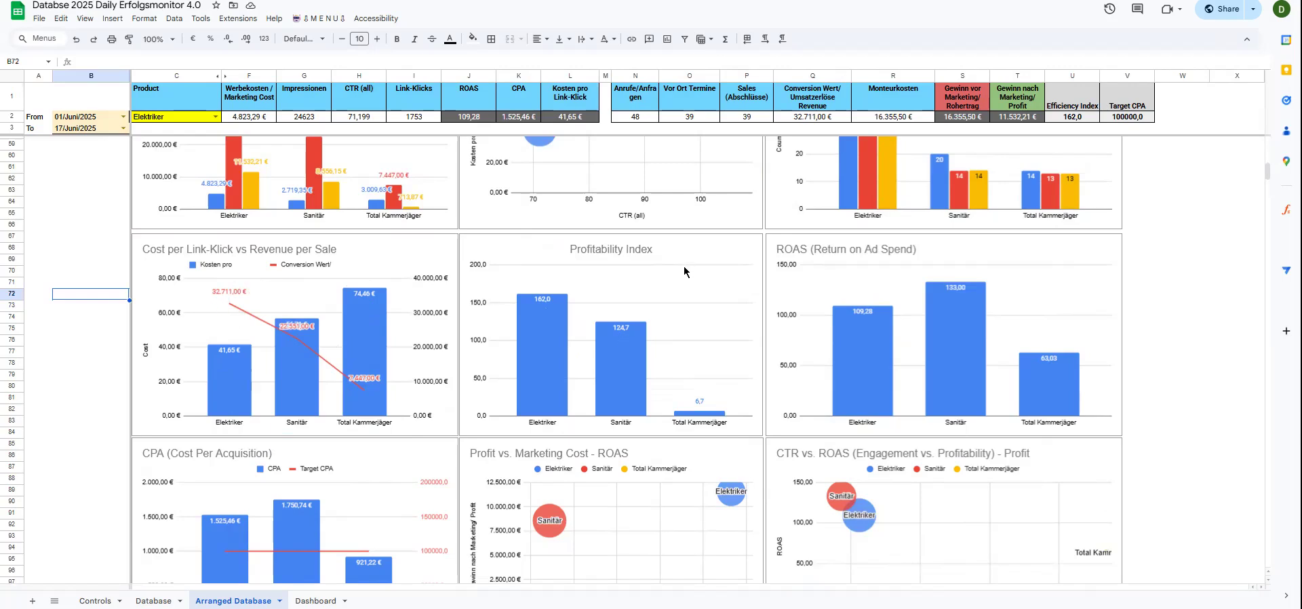
Inspect the Elektriker Efficiency Index formula in cell U2 and compare it with the Profitability Index chart.
scroll(711, 304, up, 10)
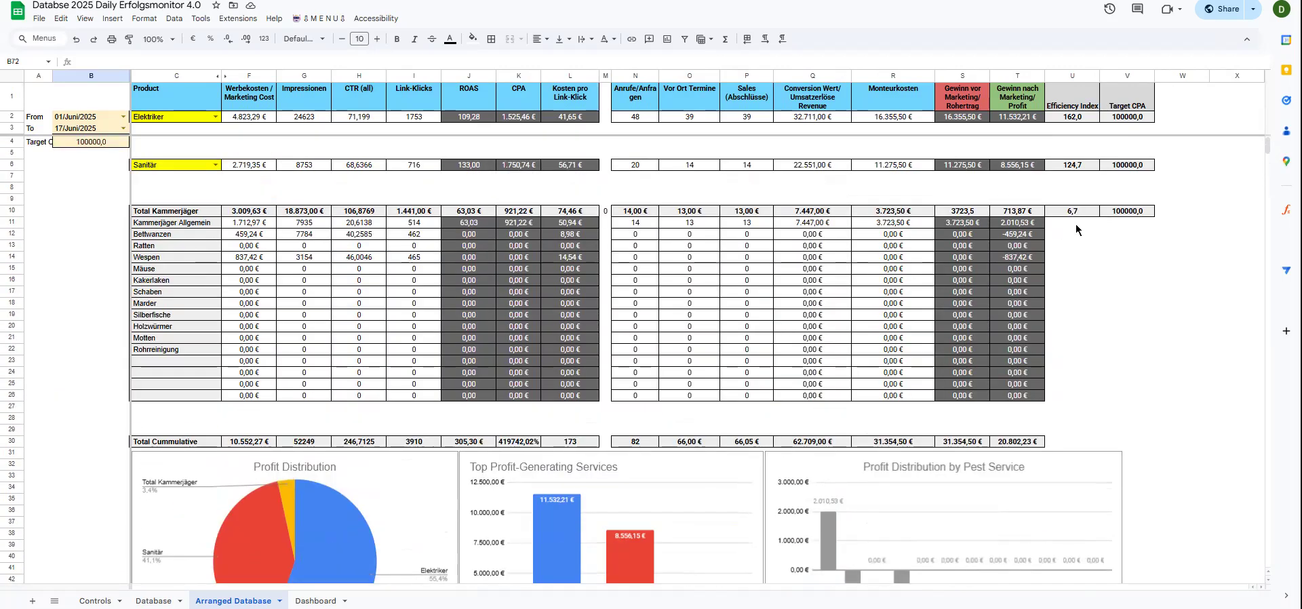
click(1087, 118)
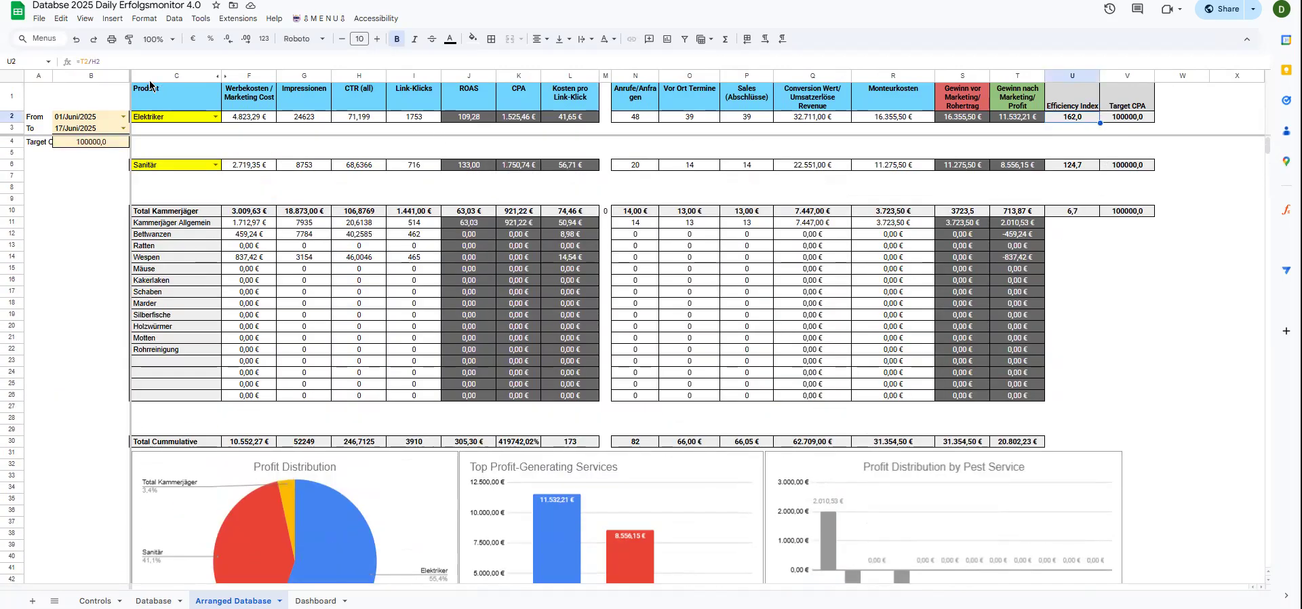
click(499, 58)
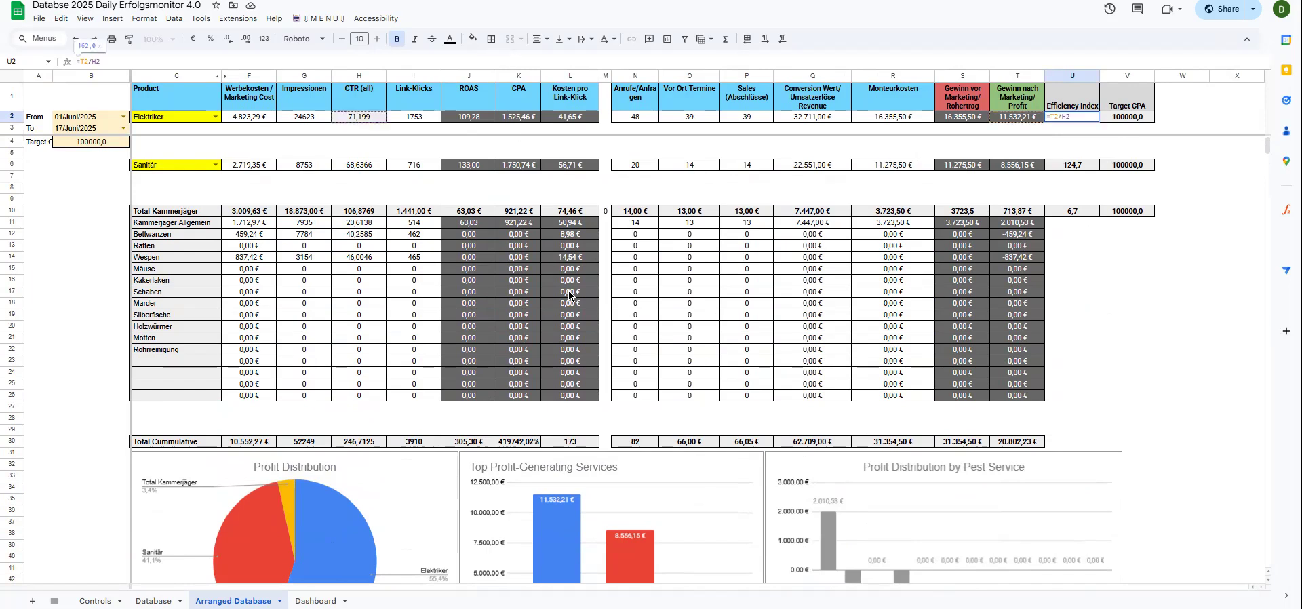
scroll(491, 395, down, 10)
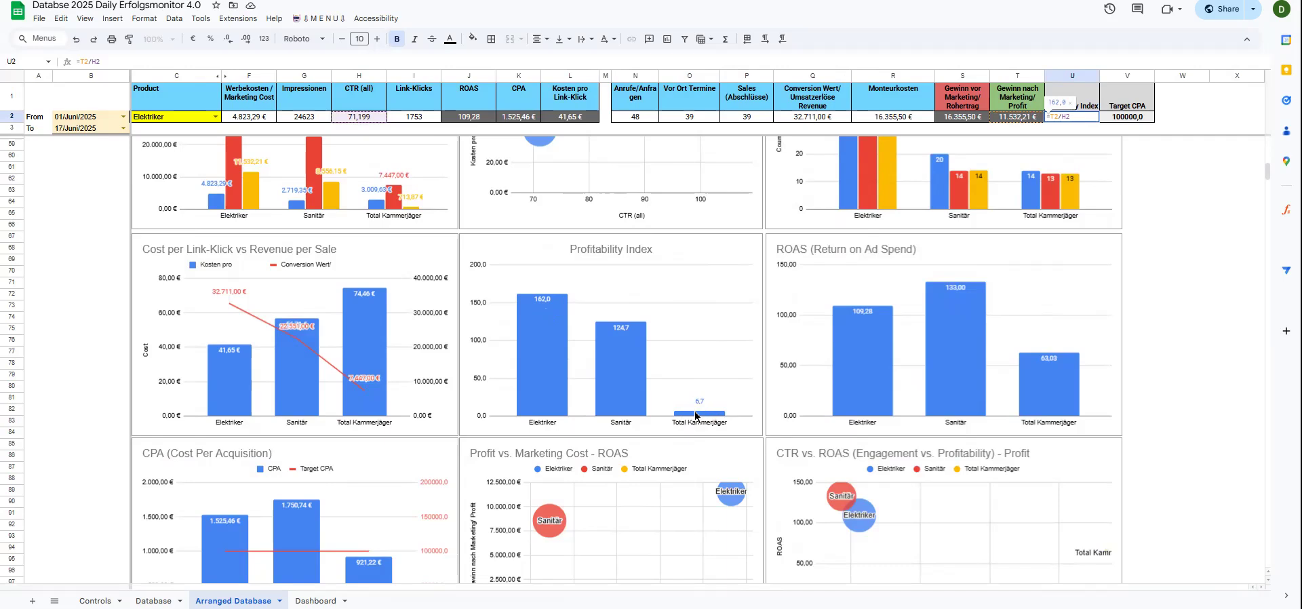
scroll(696, 415, up, 10)
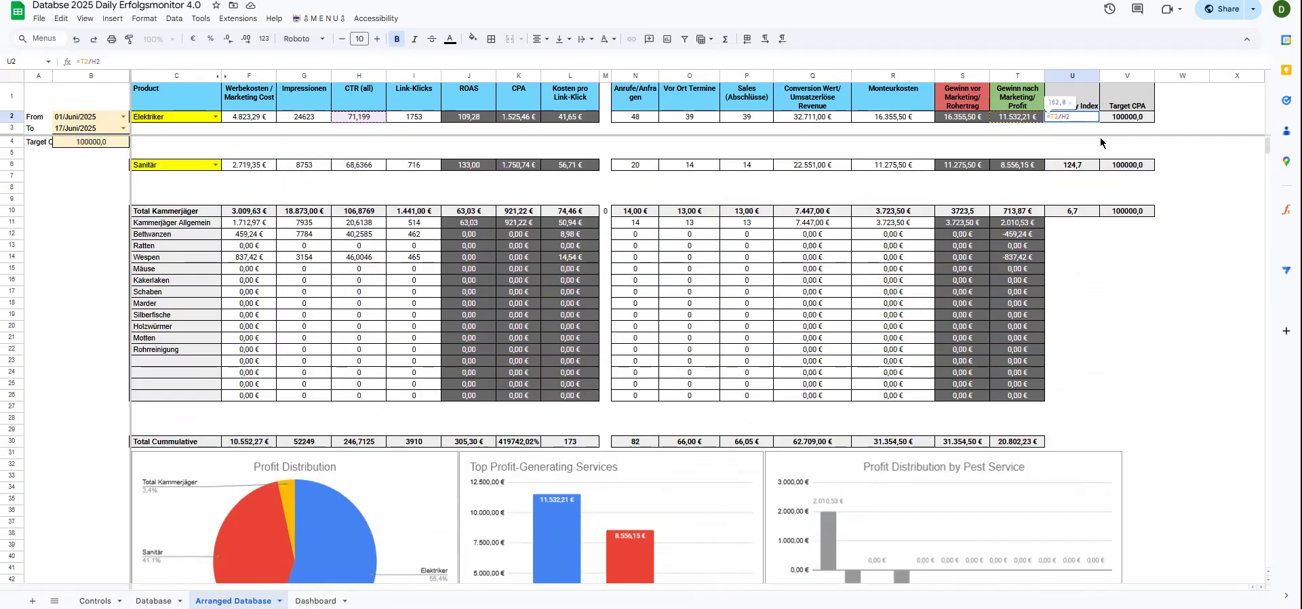
Inspect the Total Kammerjäger Efficiency Index formula in cell U10 and compare it with the Profitability Index chart.
click(1078, 211)
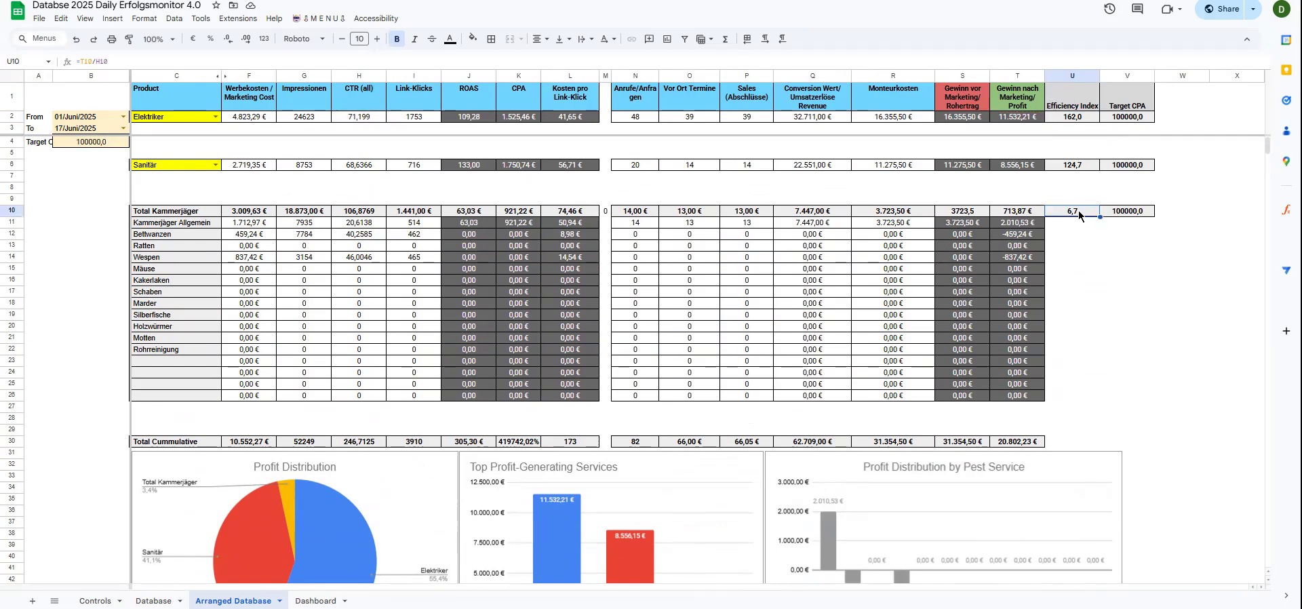
double_click(1078, 210)
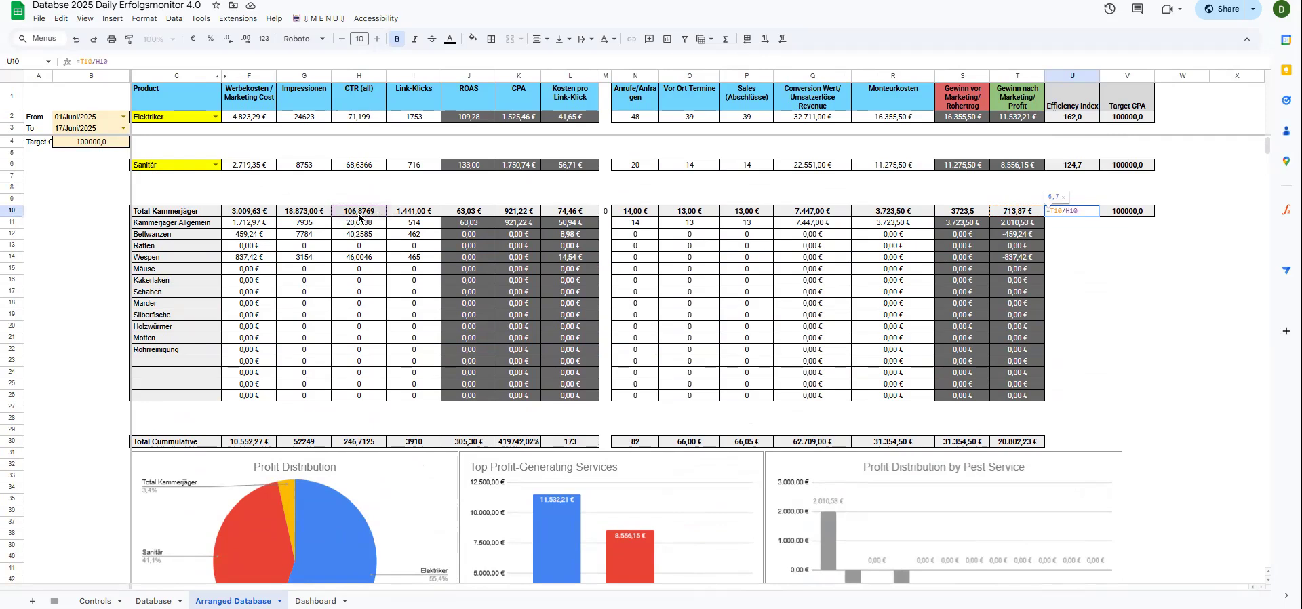
key(Escape)
scroll(572, 407, down, 10)
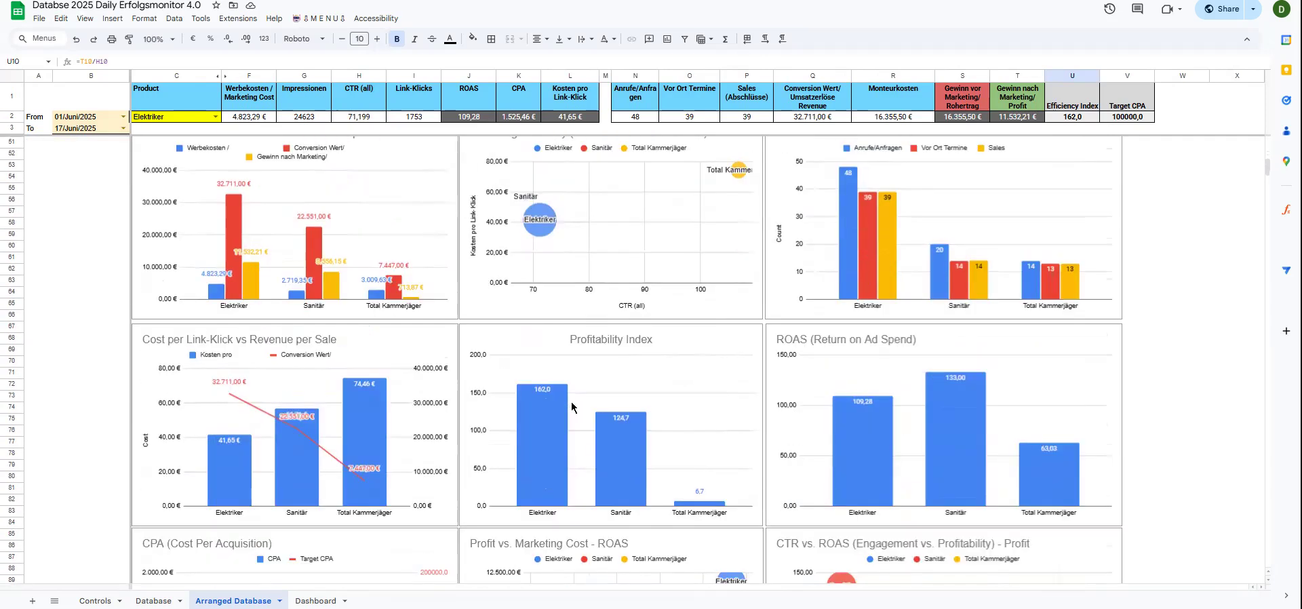
scroll(696, 488, down, 3)
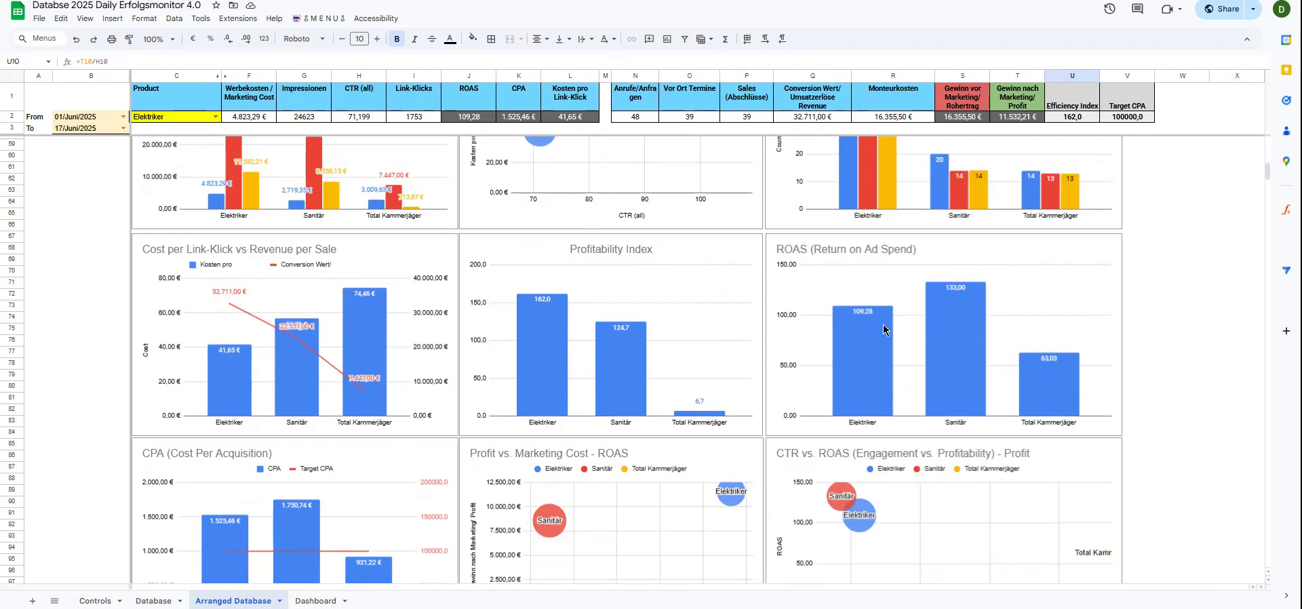
Compare the Target CPA input in cell B4 with the target line in the CPA (Cost Per Acquisition) chart.
scroll(773, 364, down, 3)
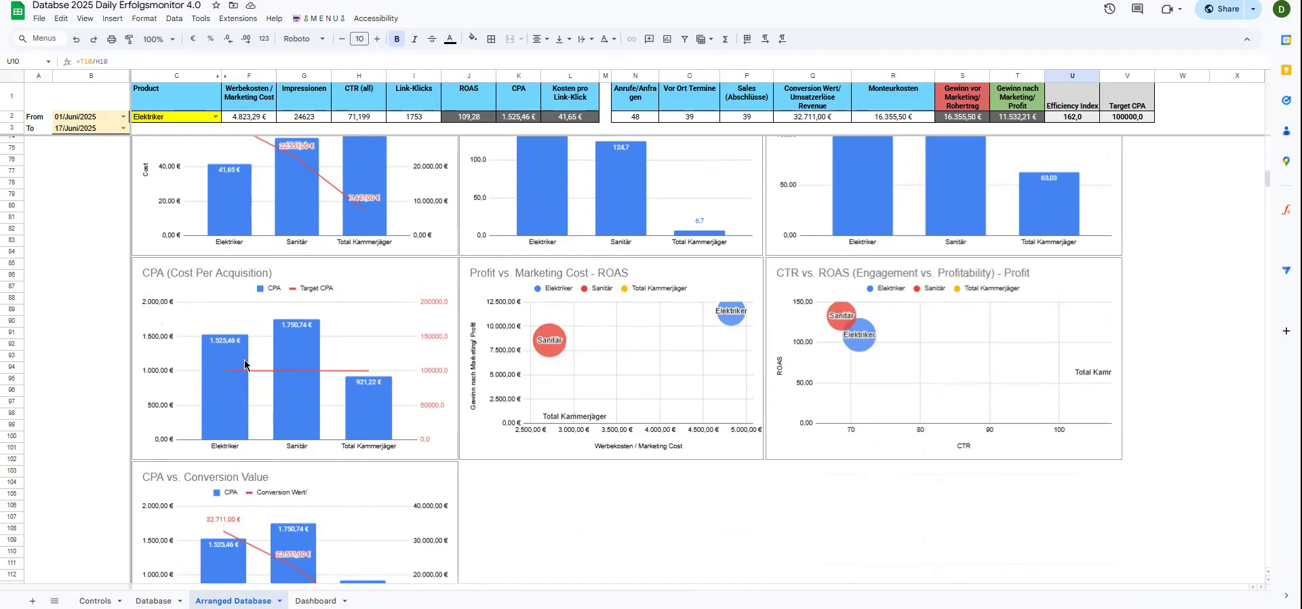
scroll(248, 366, down, 2)
scroll(256, 297, up, 2)
scroll(95, 170, up, 18)
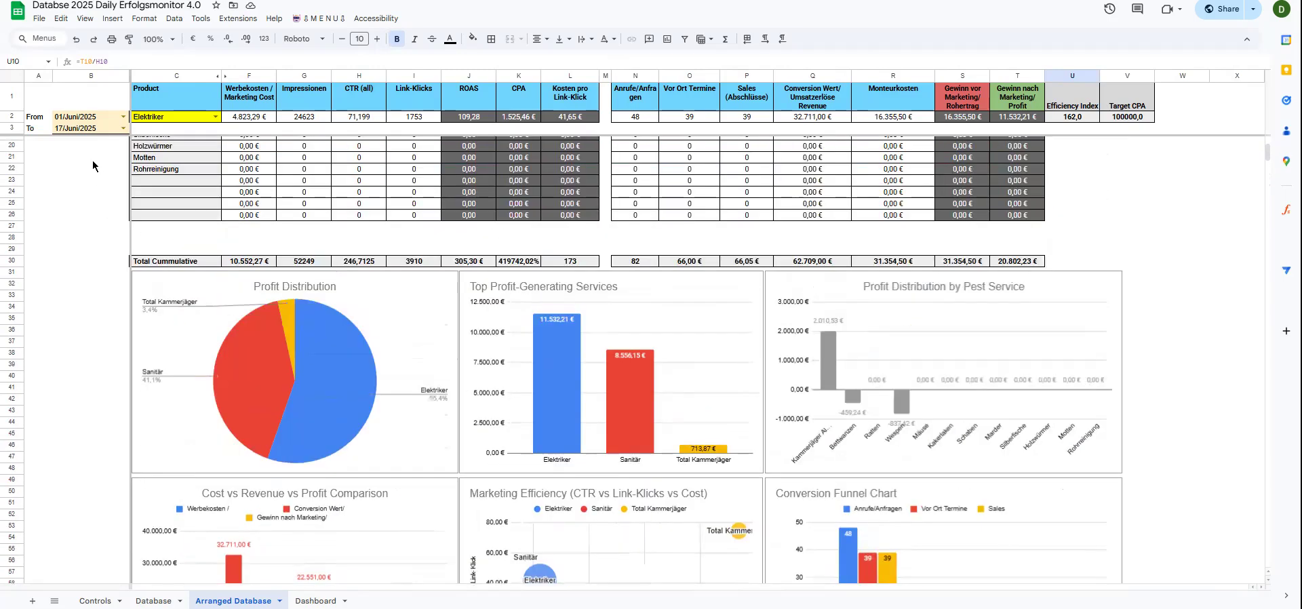
click(110, 145)
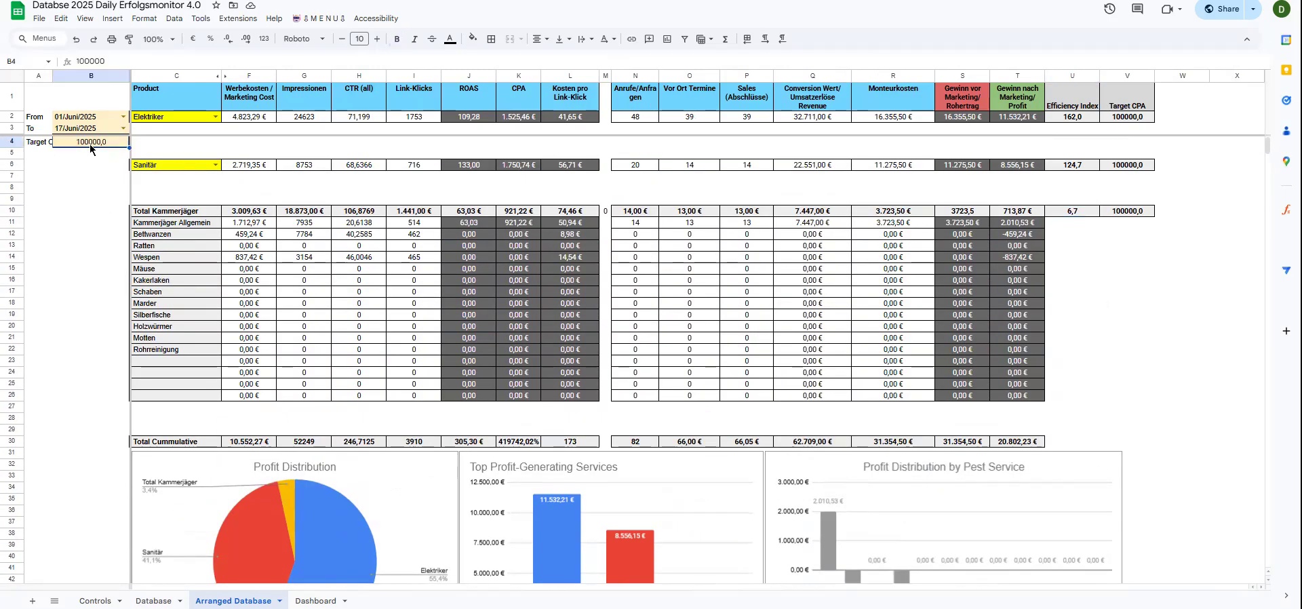
scroll(111, 278, down, 15)
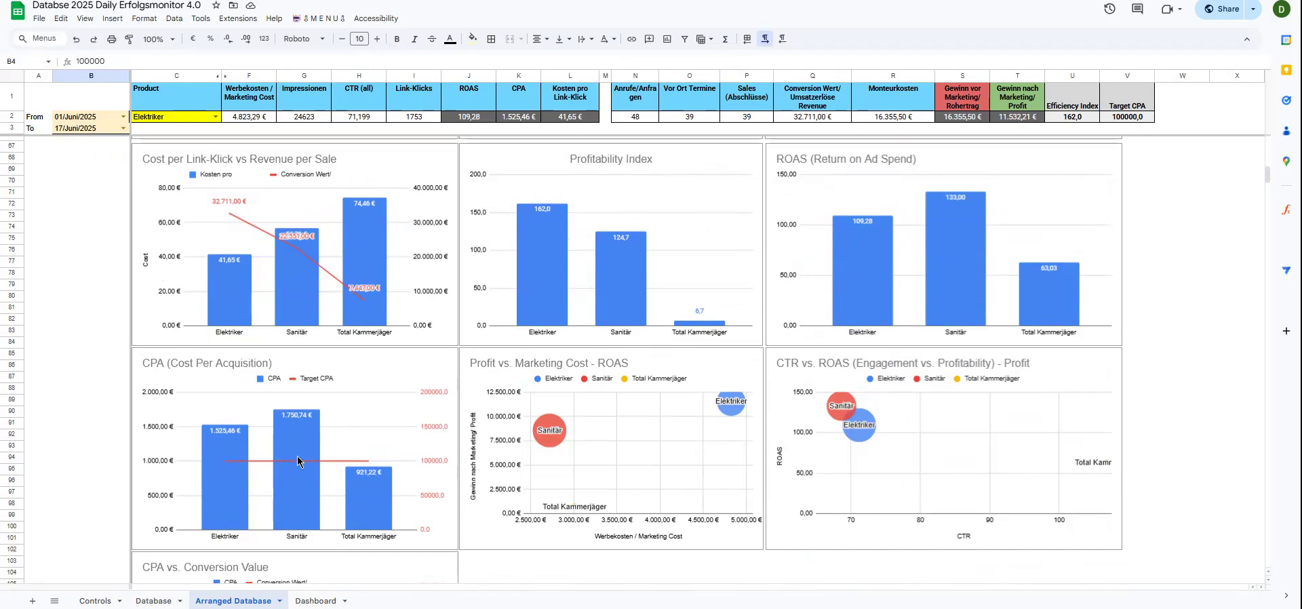
Inspect the axis, series and size fields behind the Profit vs. Marketing Cost - ROAS bubble chart, and close its settings.
scroll(290, 453, down, 2)
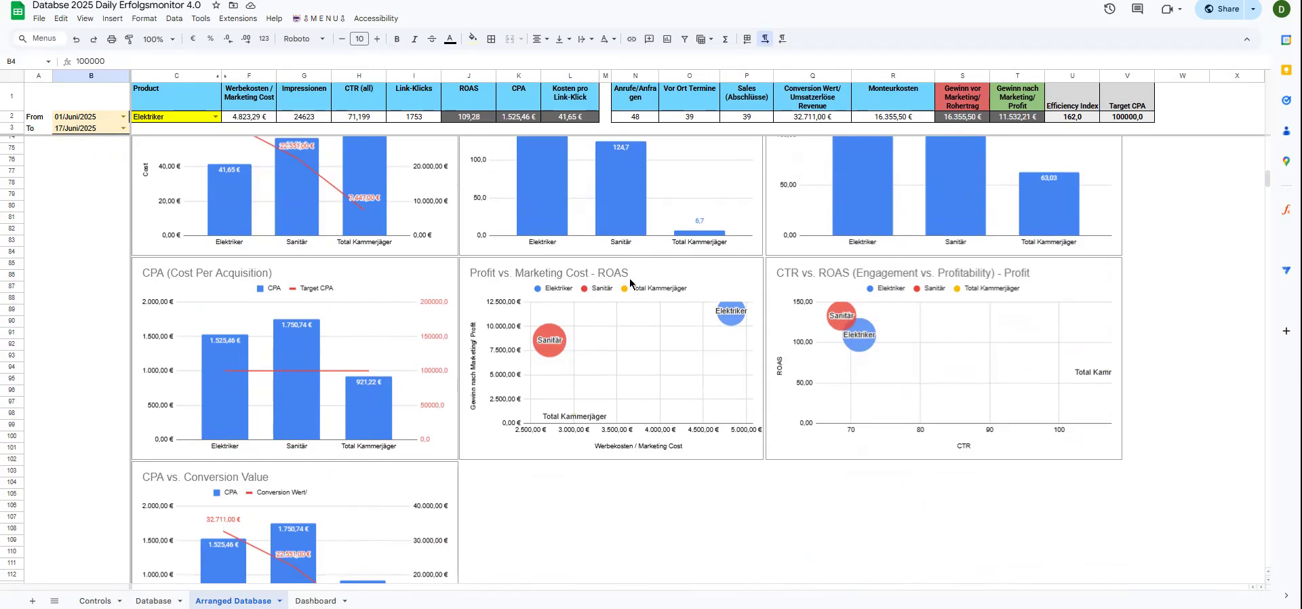
double_click(712, 274)
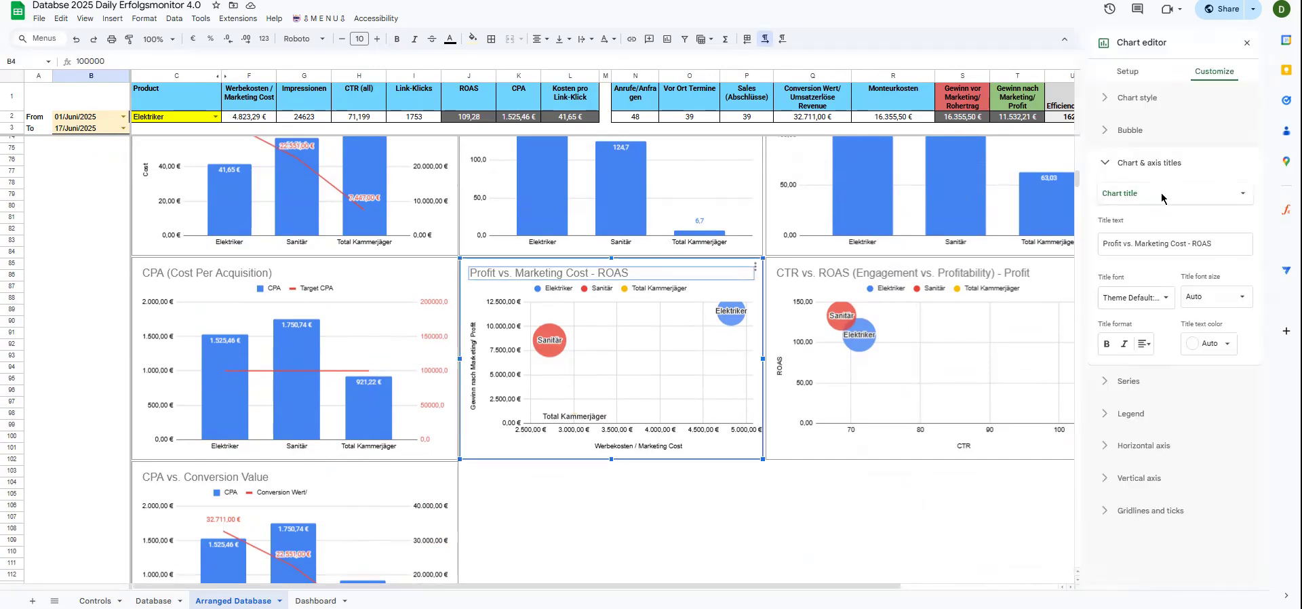
click(1123, 70)
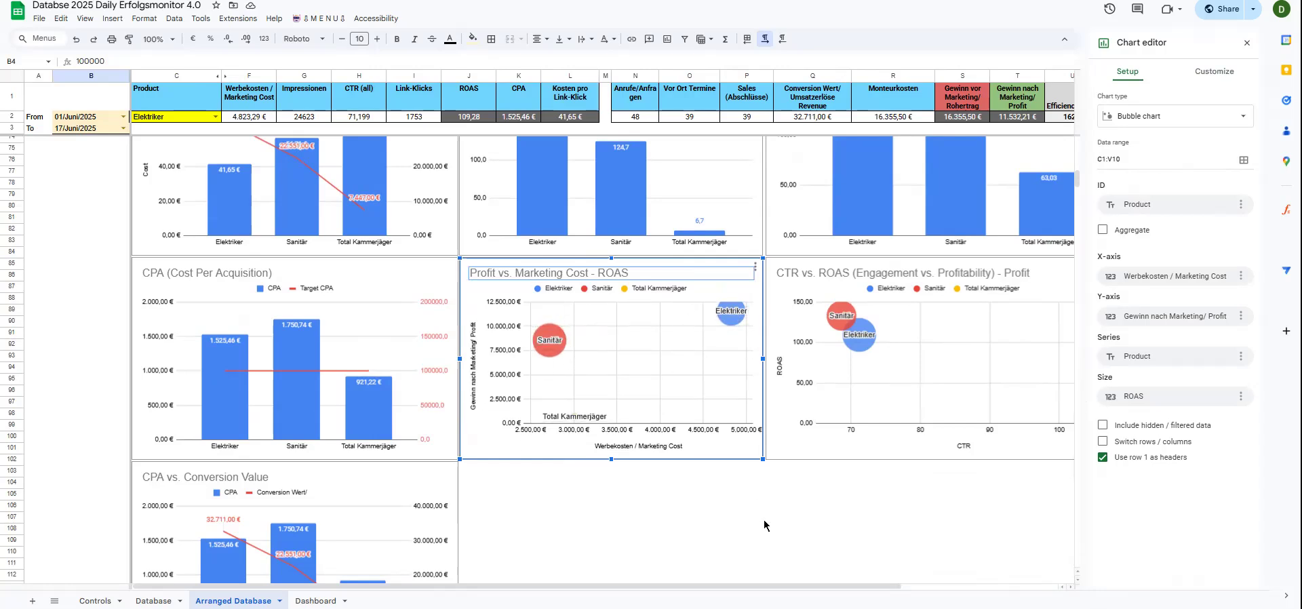
drag(750, 587, 893, 587)
click(810, 531)
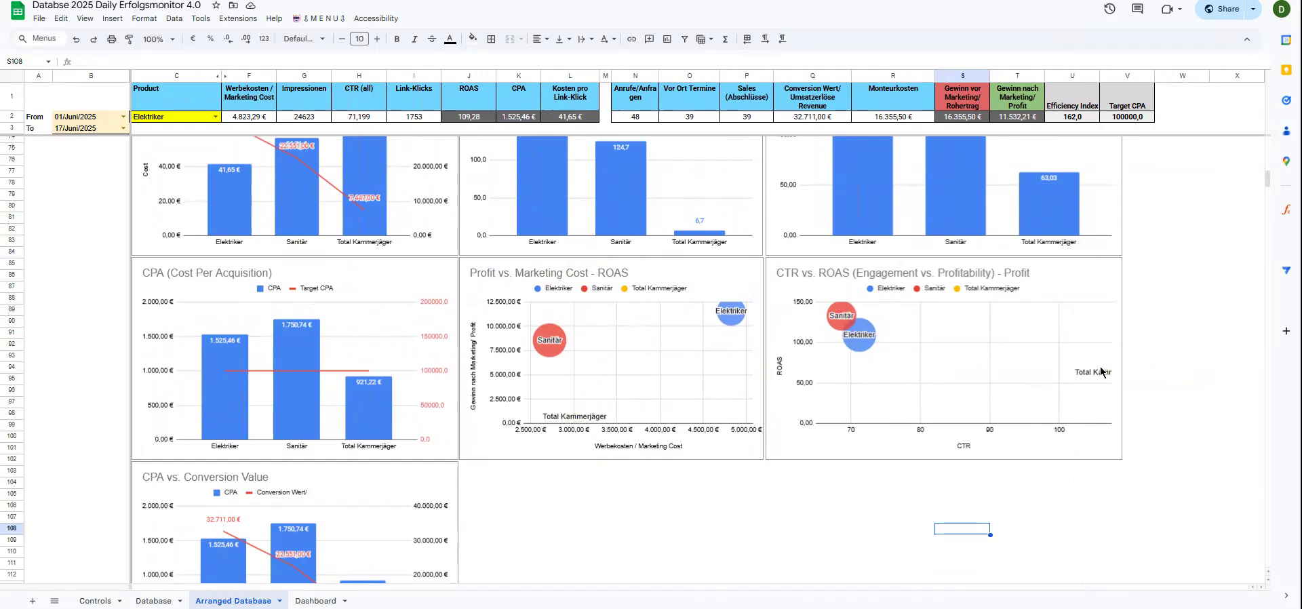
Find the CPA vs. Conversion Value chart and examine its bars and conversion value line for each product.
scroll(753, 488, down, 3)
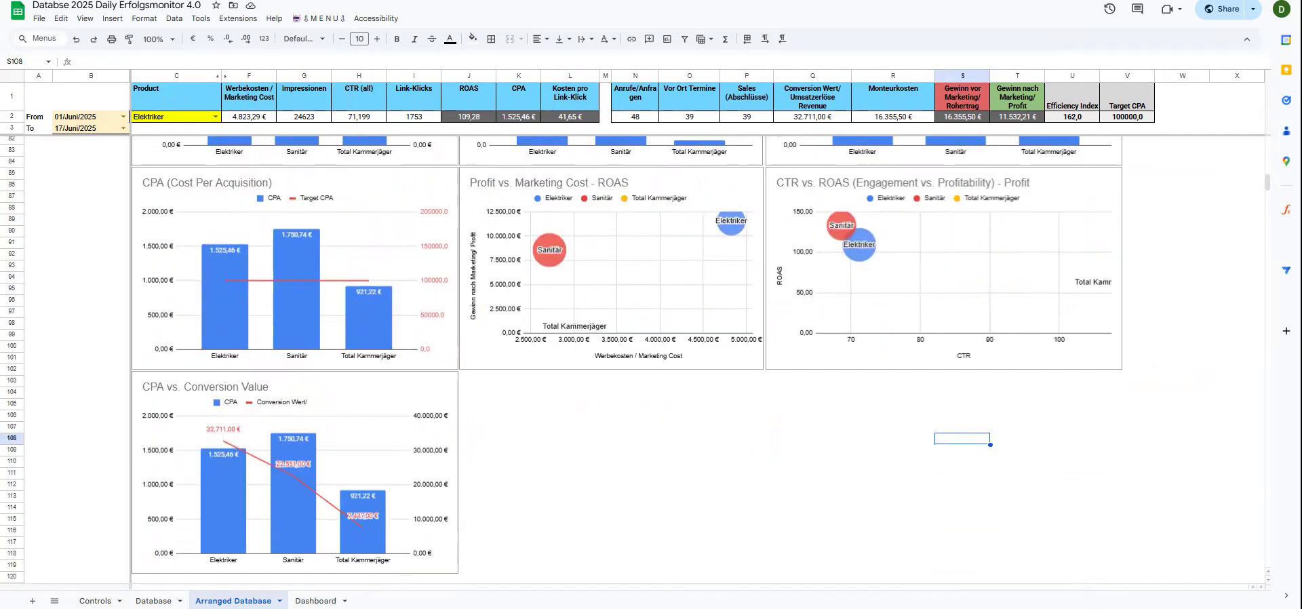
scroll(321, 542, down, 3)
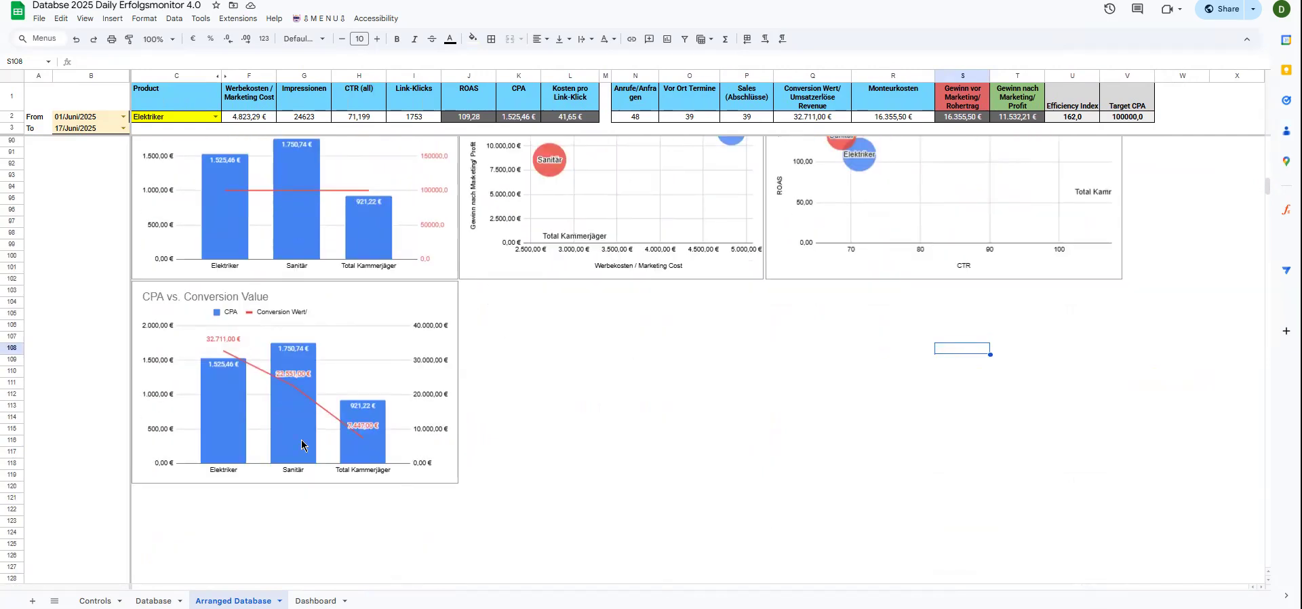
Compare the CPA vs. Conversion Value chart with the CPA (Cost Per Acquisition) chart for each product.
scroll(389, 463, up, 3)
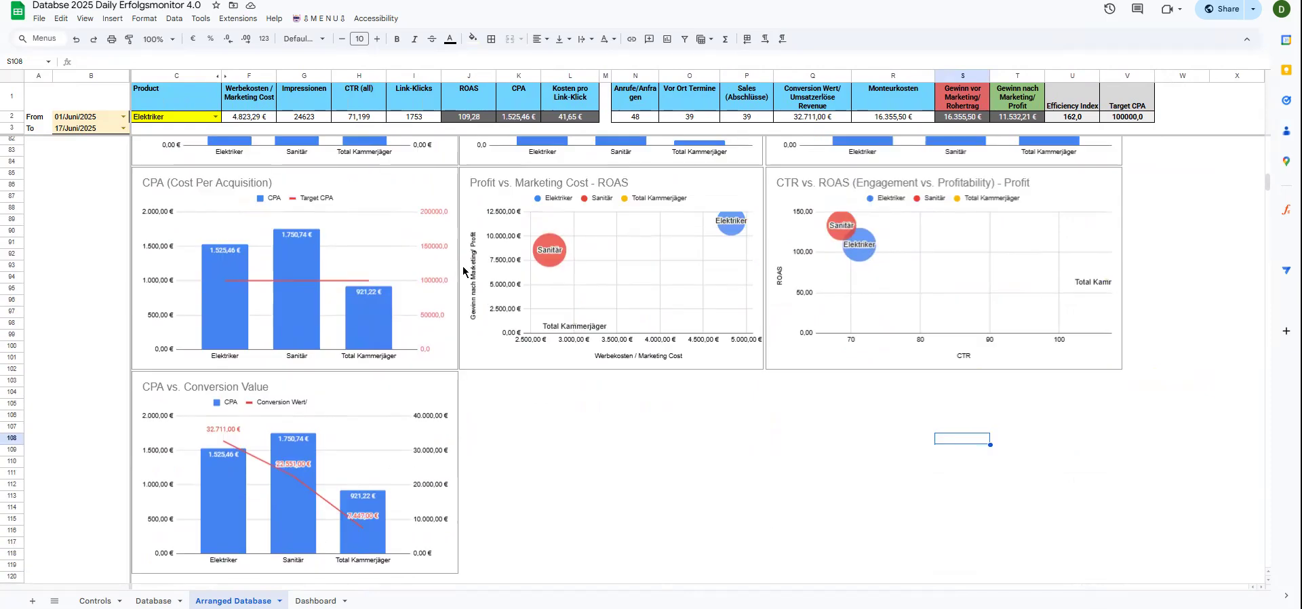
scroll(516, 485, down, 3)
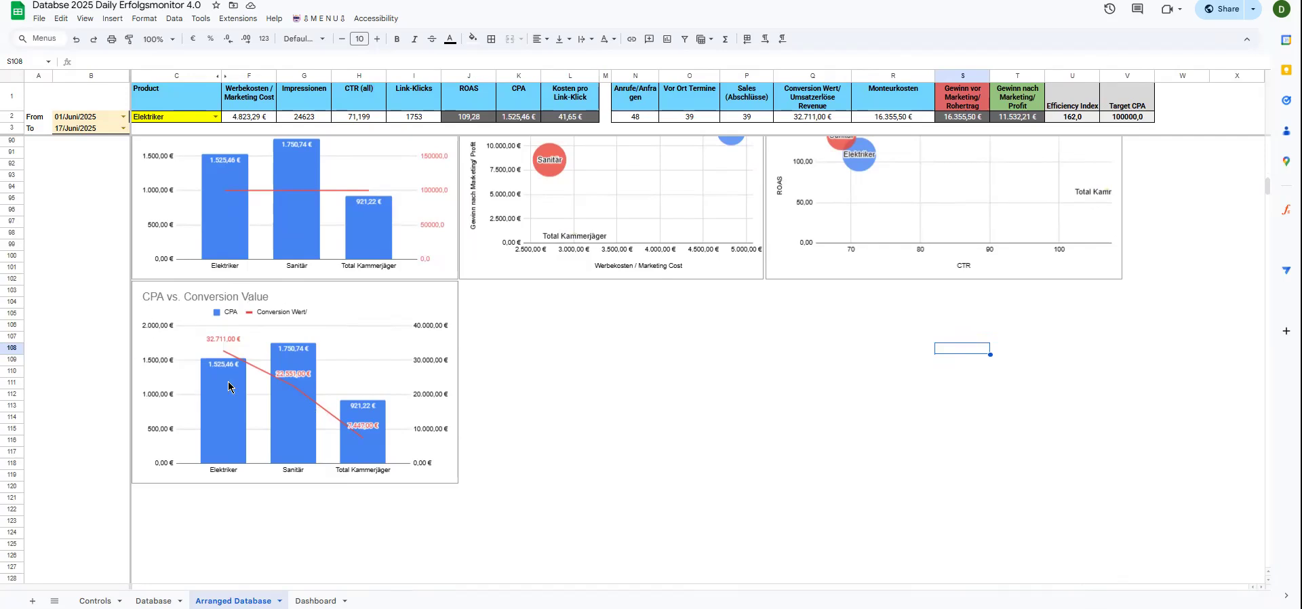
scroll(234, 207, up, 2)
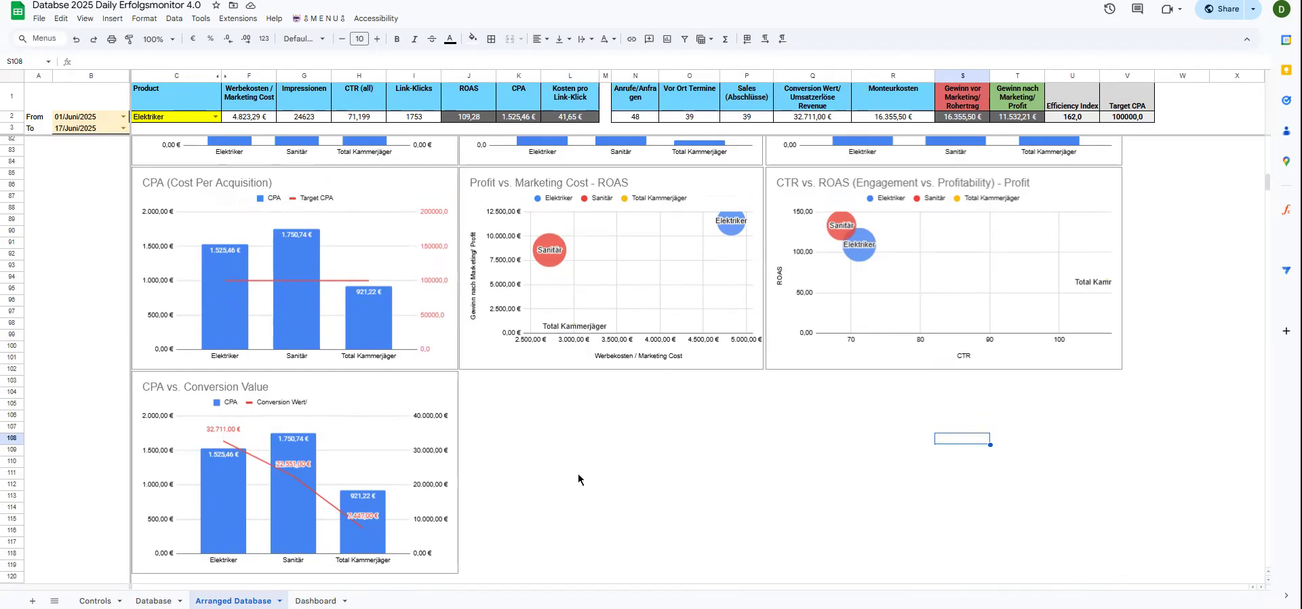
Review the summary table and the full set of charts beneath it, from Profit Distribution to the CPA and ROAS charts.
scroll(381, 495, up, 5)
scroll(381, 495, up, 8)
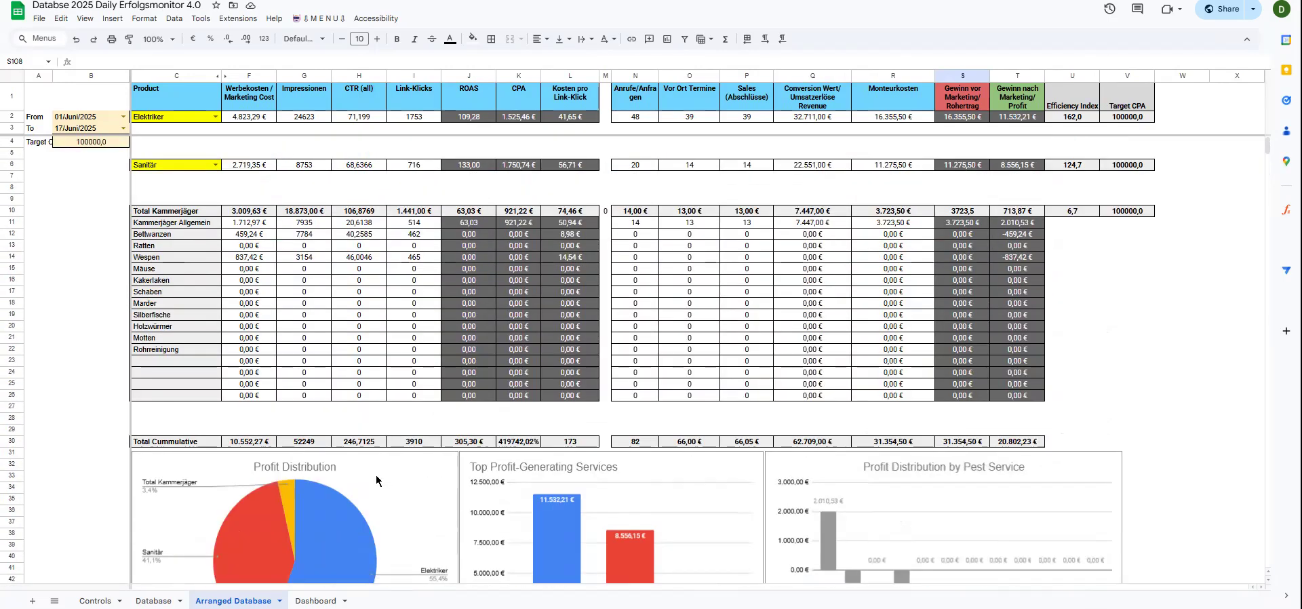
scroll(377, 477, down, 4)
scroll(376, 475, down, 3)
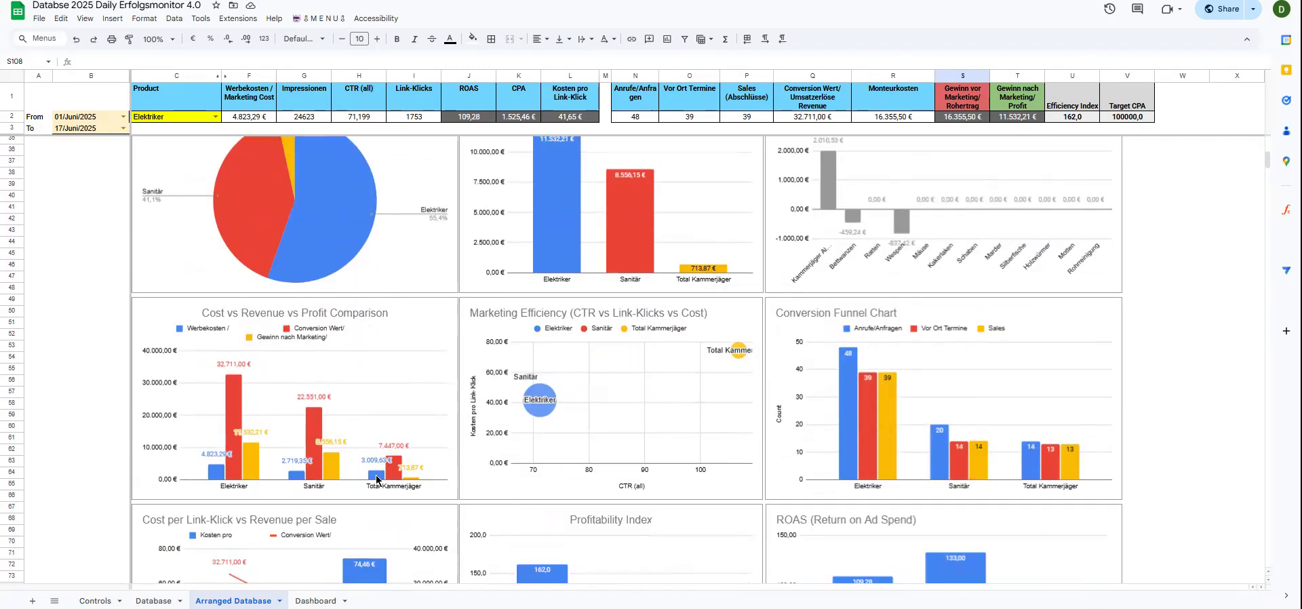
scroll(376, 481, down, 3)
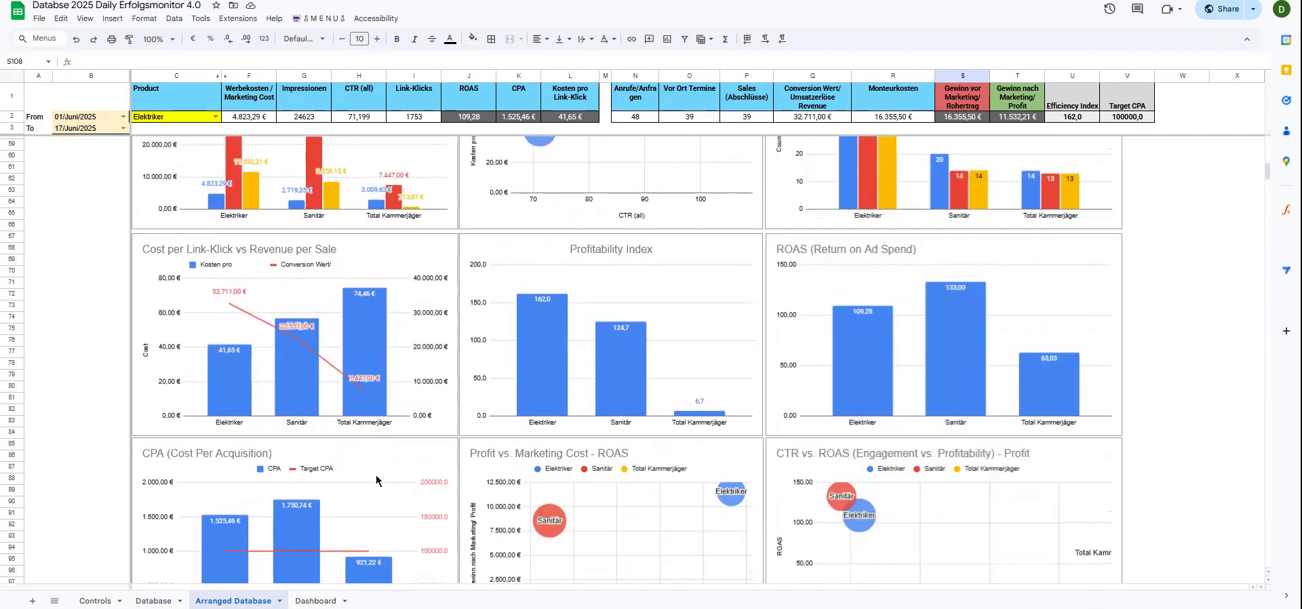
scroll(376, 480, down, 2)
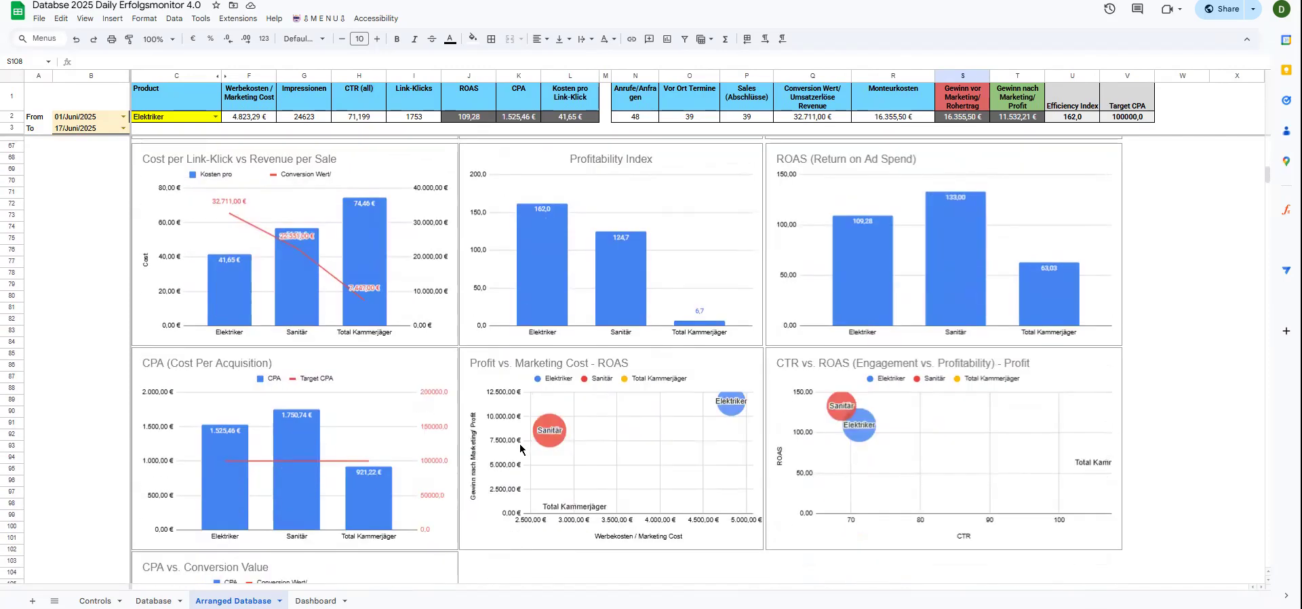
scroll(396, 387, up, 12)
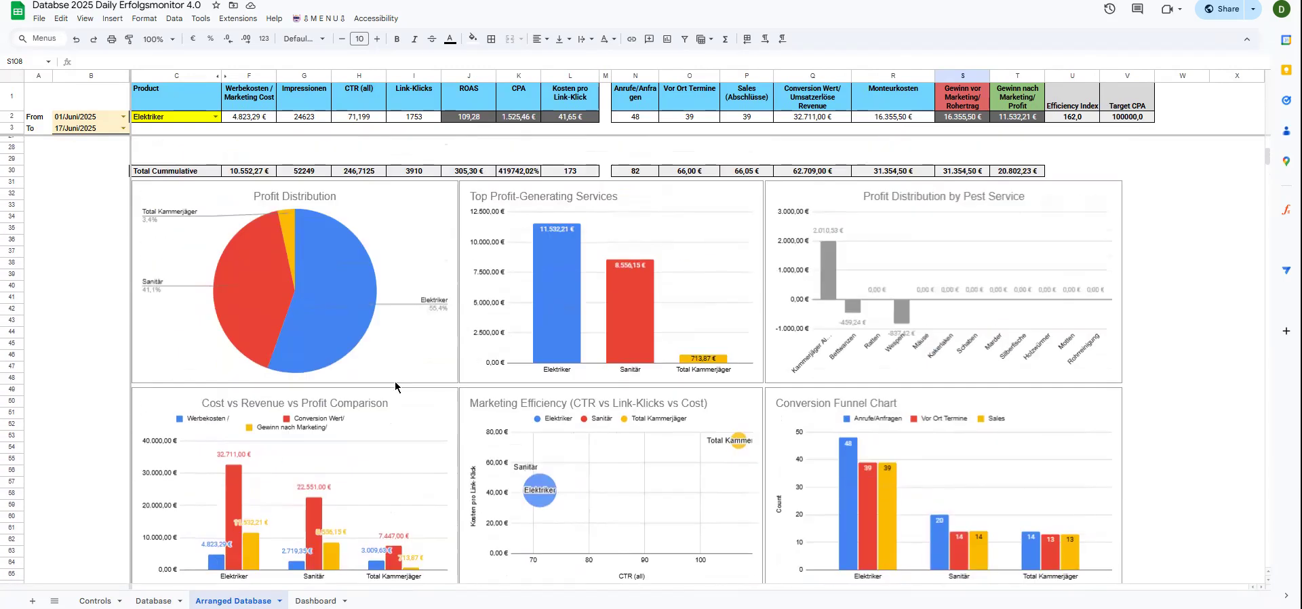
scroll(395, 386, down, 7)
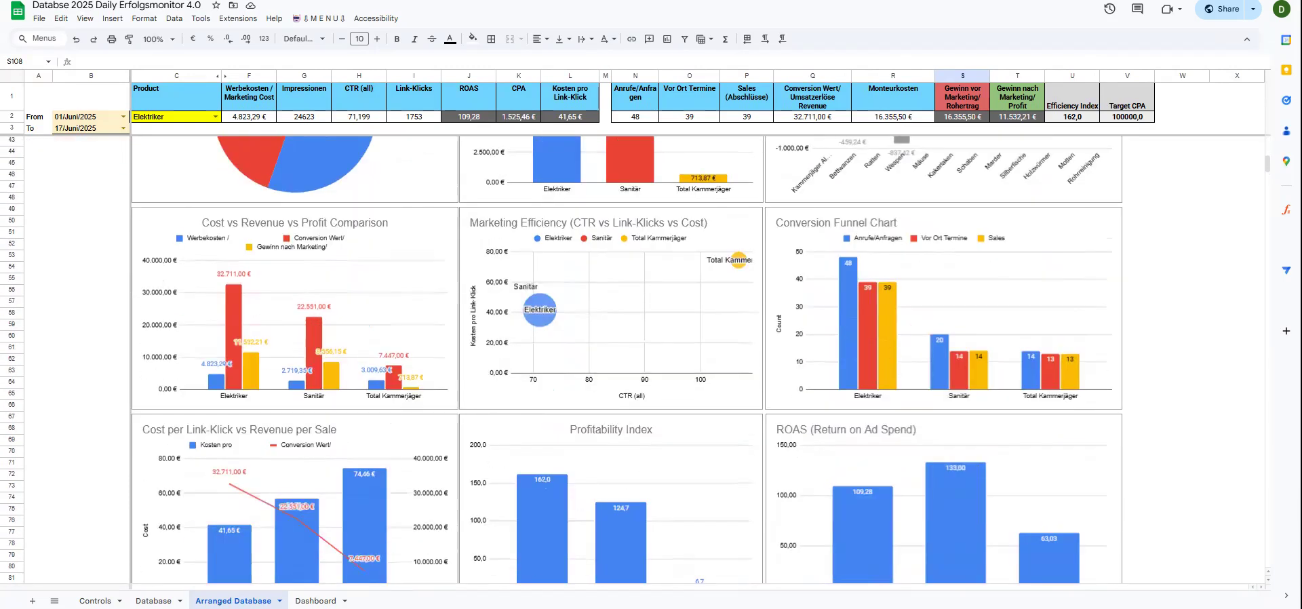
Open the Dashboard sheet and examine its charts from Profit Distribution down to the Profitability Index.
click(315, 600)
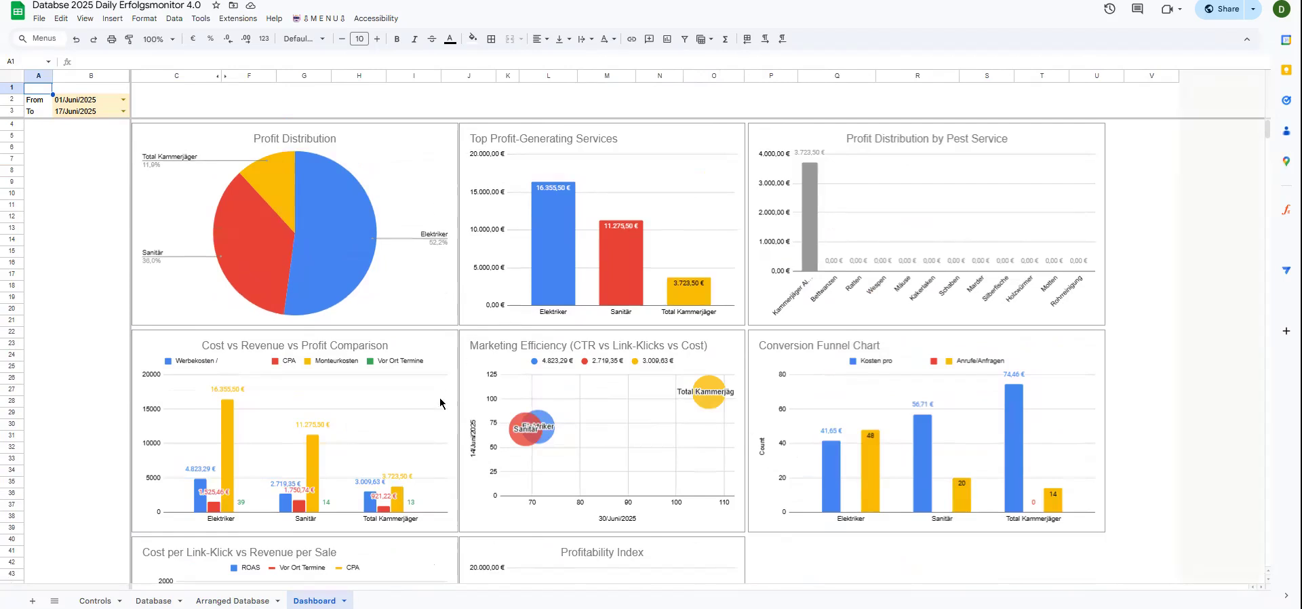
scroll(284, 409, down, 5)
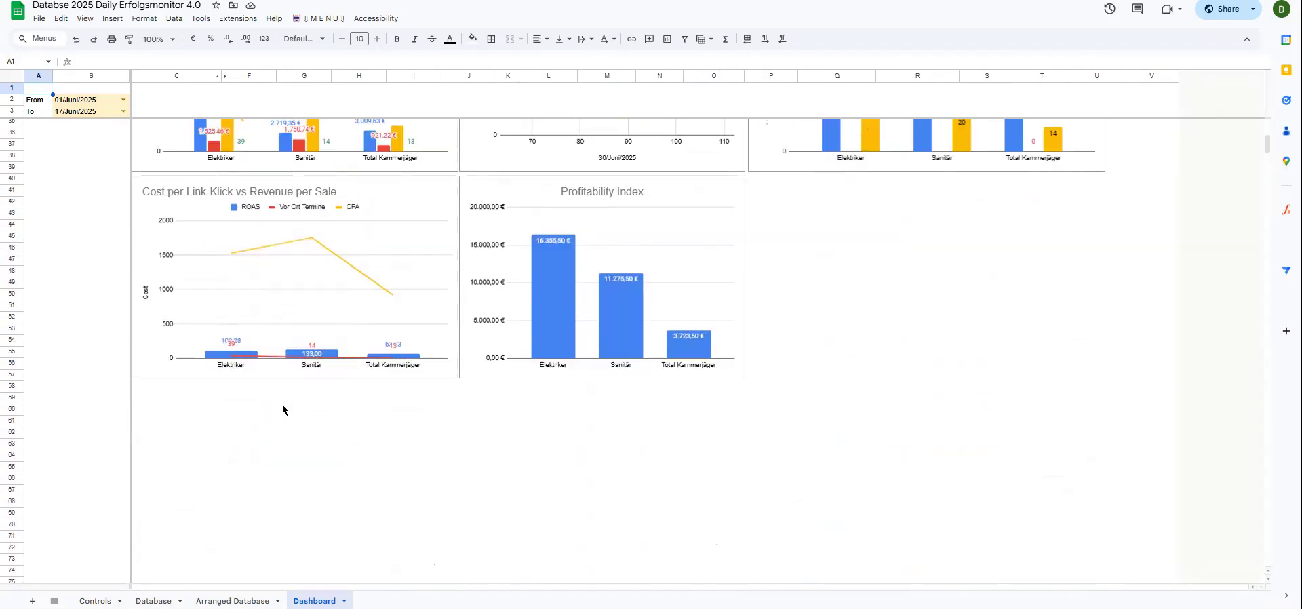
scroll(504, 417, up, 5)
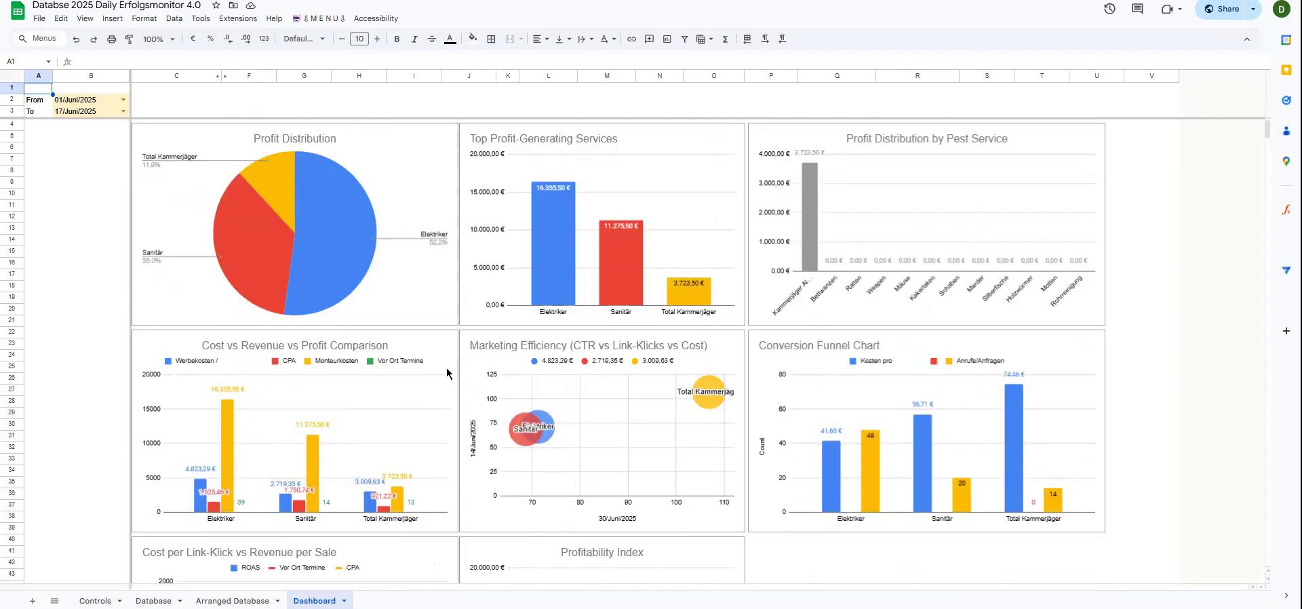
scroll(469, 359, down, 4)
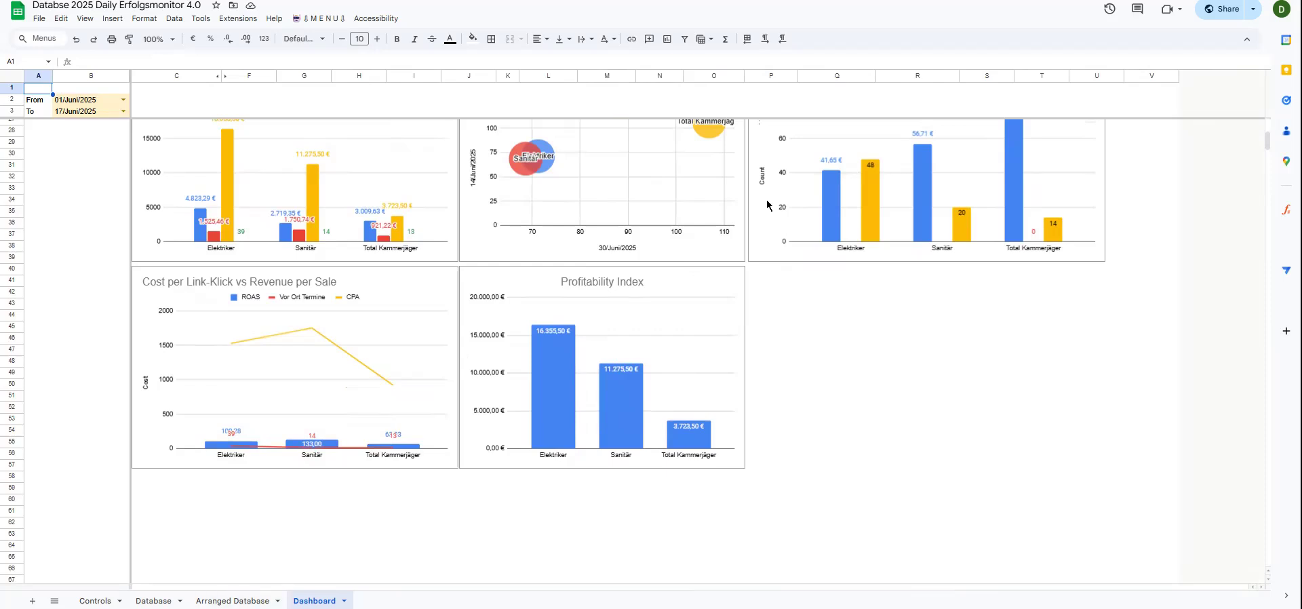
Return to the Arranged Database sheet and compare its profit, cost and funnel charts with the Dashboard versions.
click(233, 601)
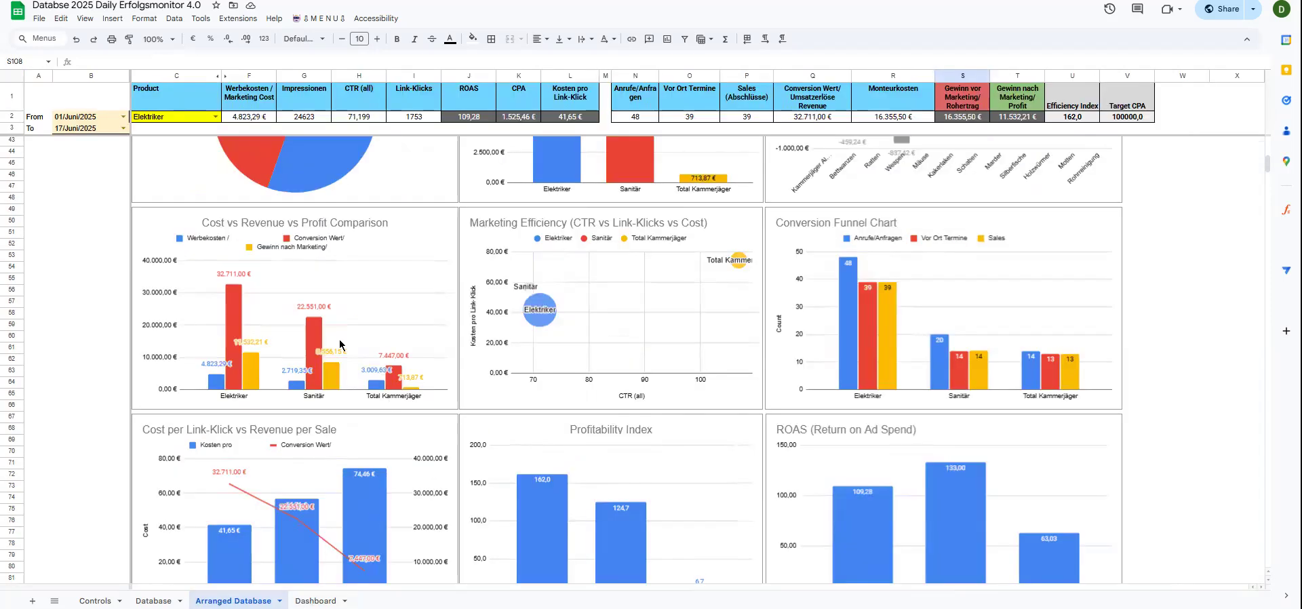
scroll(341, 346, up, 5)
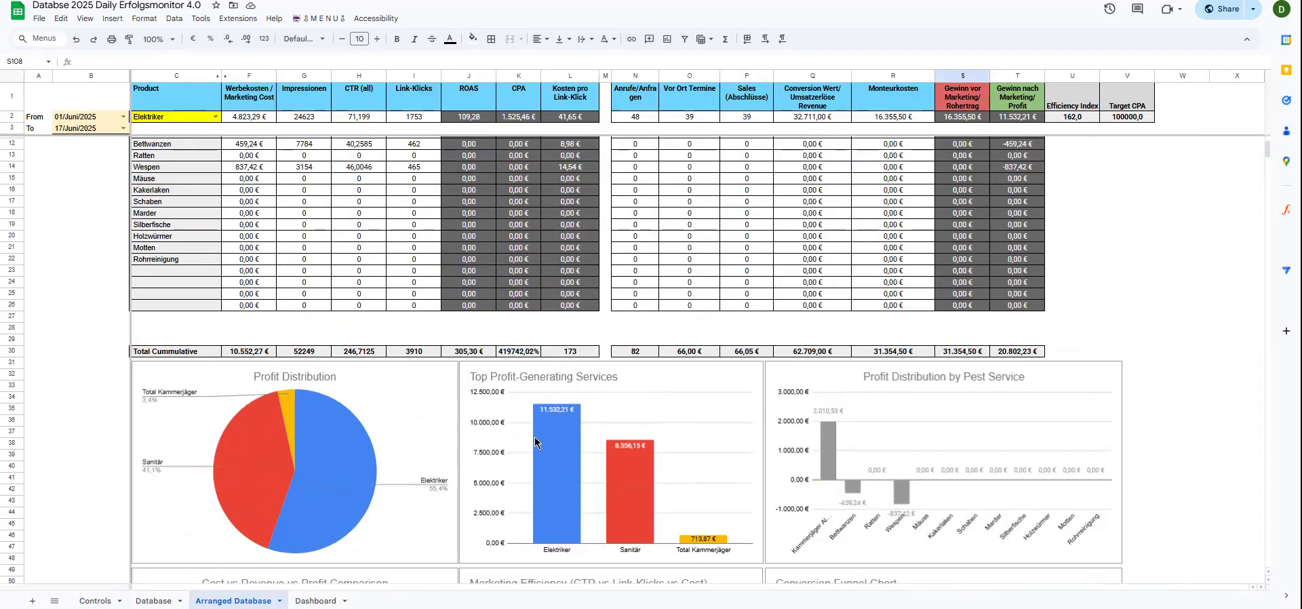
scroll(475, 400, down, 3)
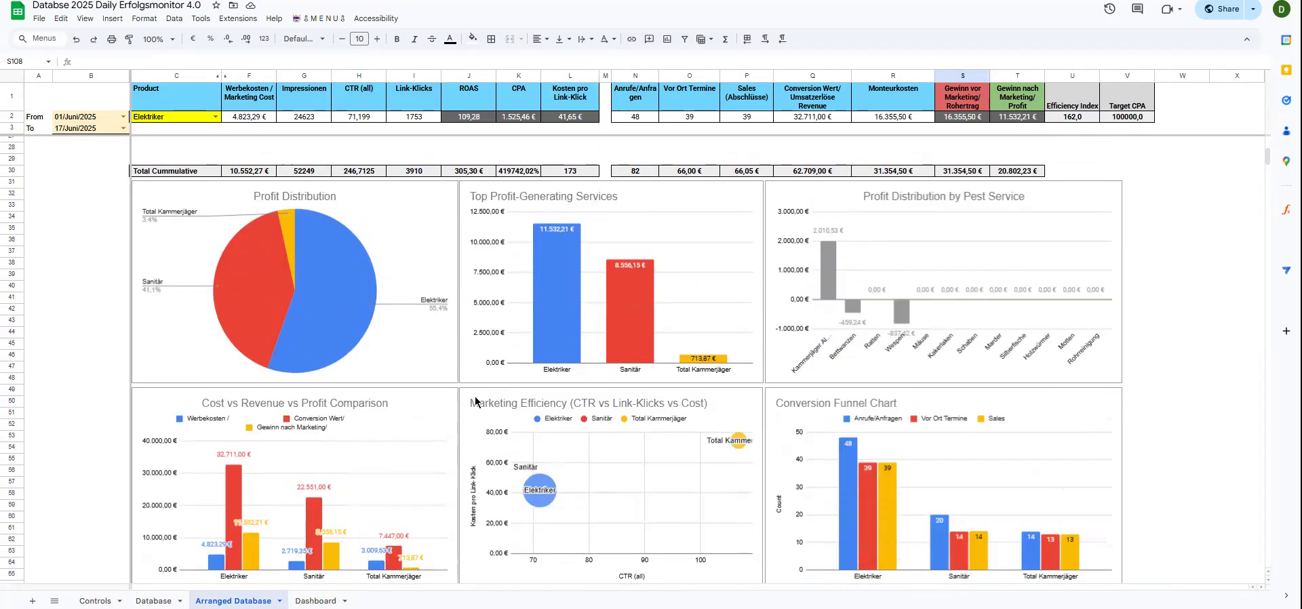